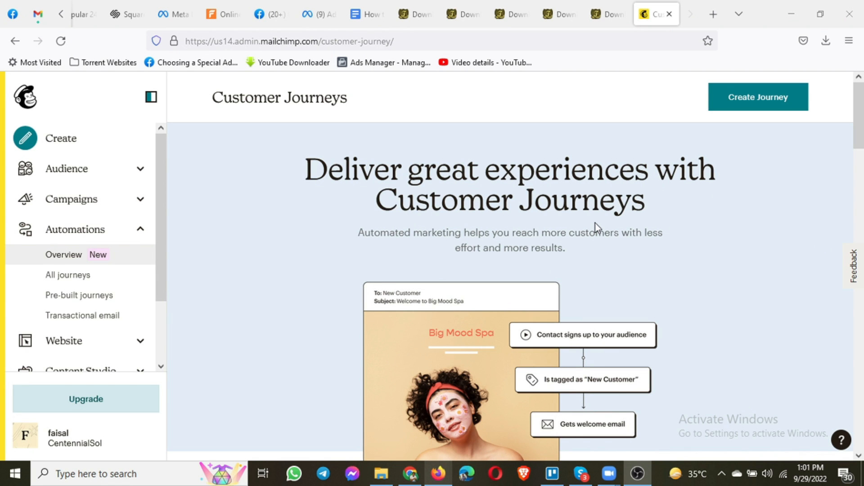
Step: Look through the Customer Journeys overview, including the popular pre-built journeys, help guides and customer testimonial
{"action": "scroll", "coordinate": [595, 223], "scroll_direction": "down", "scroll_amount": 2}
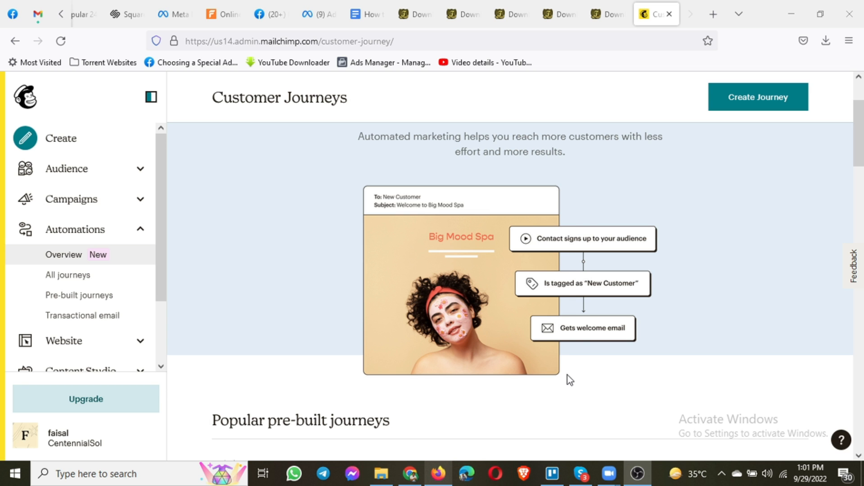
{"action": "scroll", "coordinate": [569, 376], "scroll_direction": "down", "scroll_amount": 6}
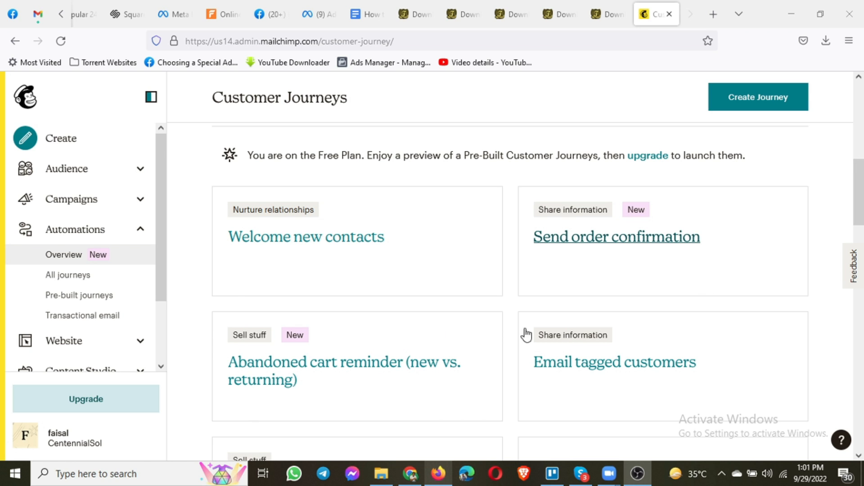
{"action": "scroll", "coordinate": [312, 373], "scroll_direction": "down", "scroll_amount": 2}
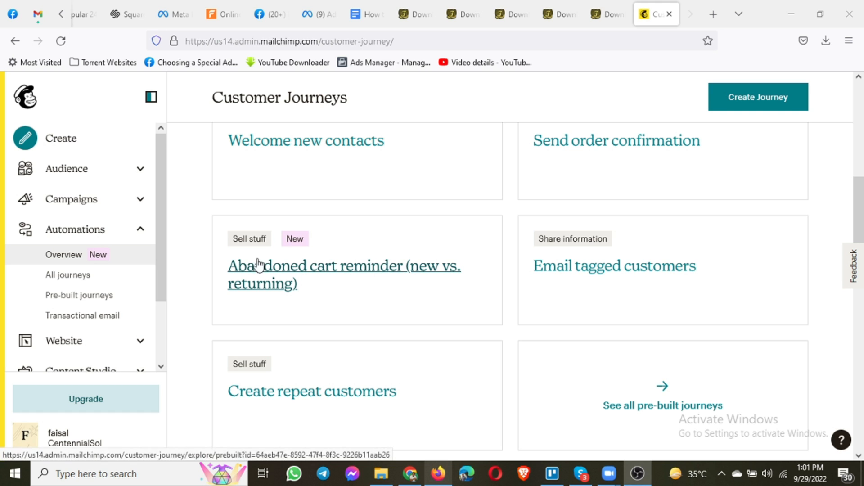
{"action": "scroll", "coordinate": [331, 270], "scroll_direction": "up", "scroll_amount": 2}
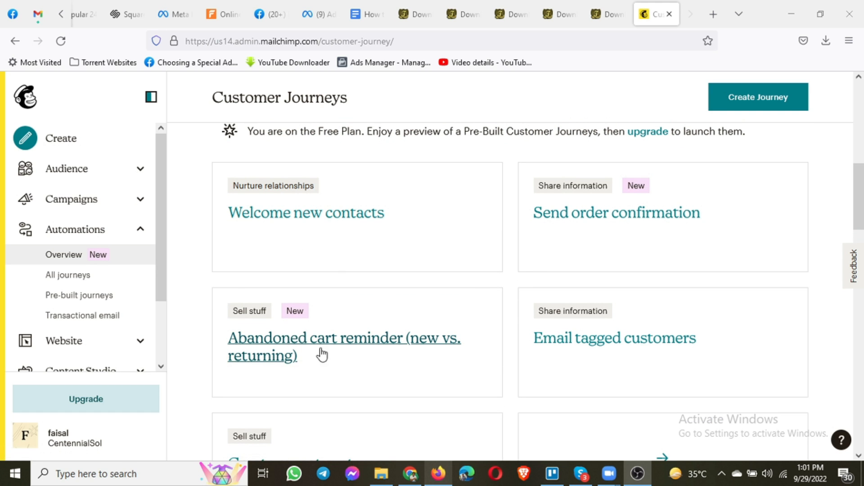
{"action": "scroll", "coordinate": [447, 366], "scroll_direction": "down", "scroll_amount": 2}
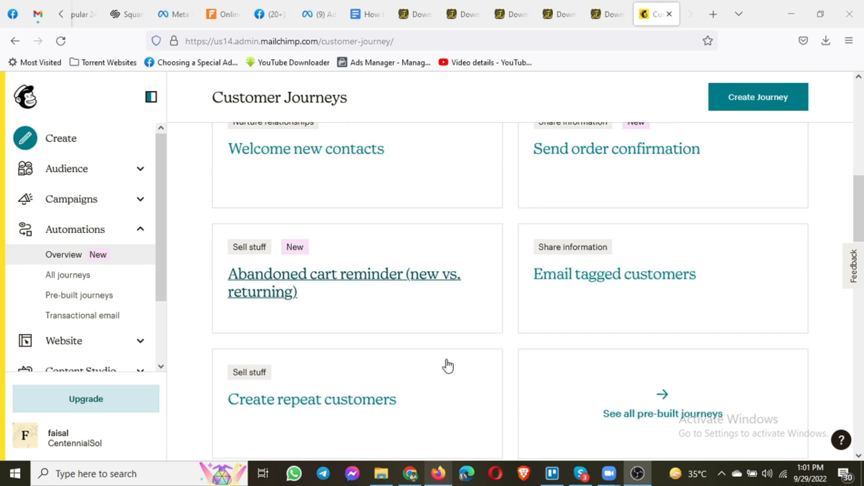
{"action": "scroll", "coordinate": [681, 286], "scroll_direction": "down", "scroll_amount": 2}
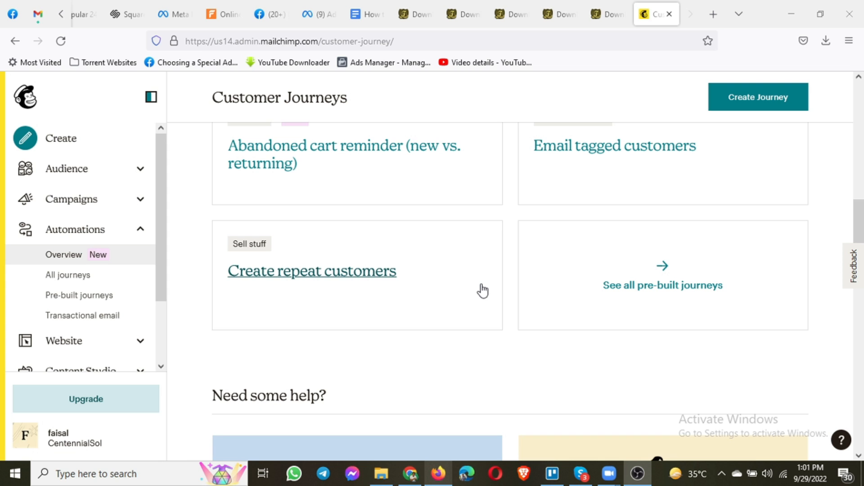
{"action": "scroll", "coordinate": [483, 291], "scroll_direction": "down", "scroll_amount": 1}
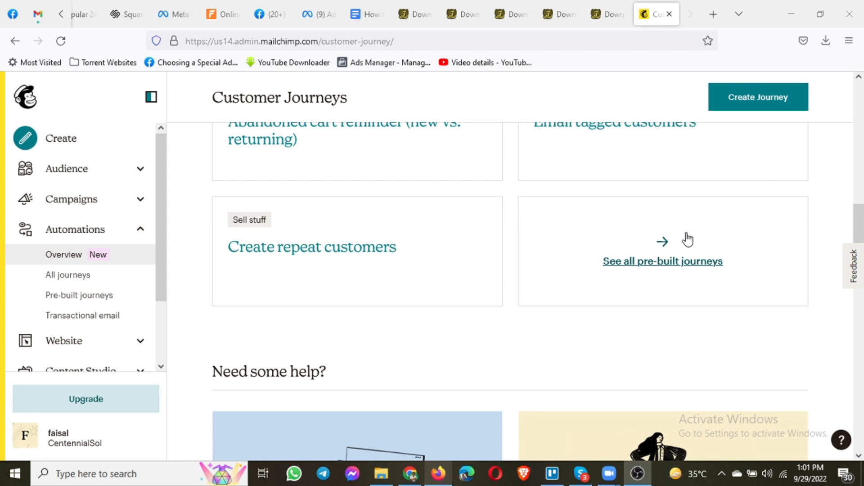
{"action": "scroll", "coordinate": [685, 239], "scroll_direction": "down", "scroll_amount": 1}
{"action": "scroll", "coordinate": [687, 239], "scroll_direction": "down", "scroll_amount": 10}
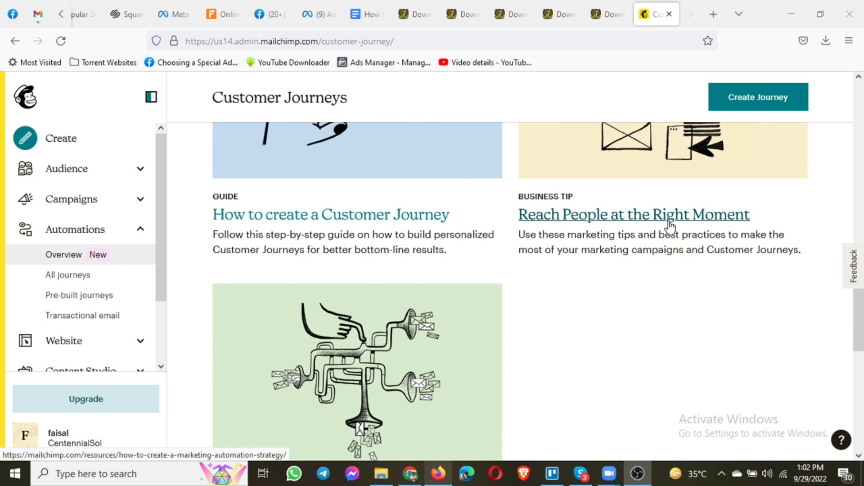
{"action": "scroll", "coordinate": [691, 248], "scroll_direction": "down", "scroll_amount": 10}
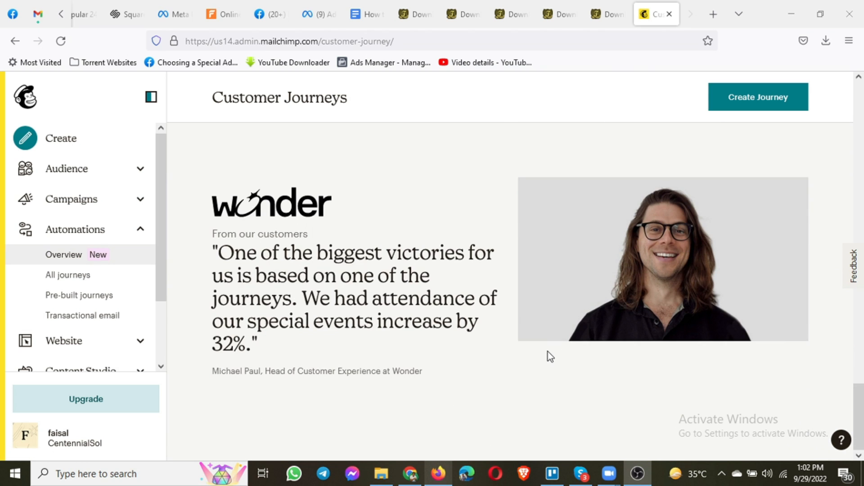
{"action": "scroll", "coordinate": [526, 314], "scroll_direction": "up", "scroll_amount": 10}
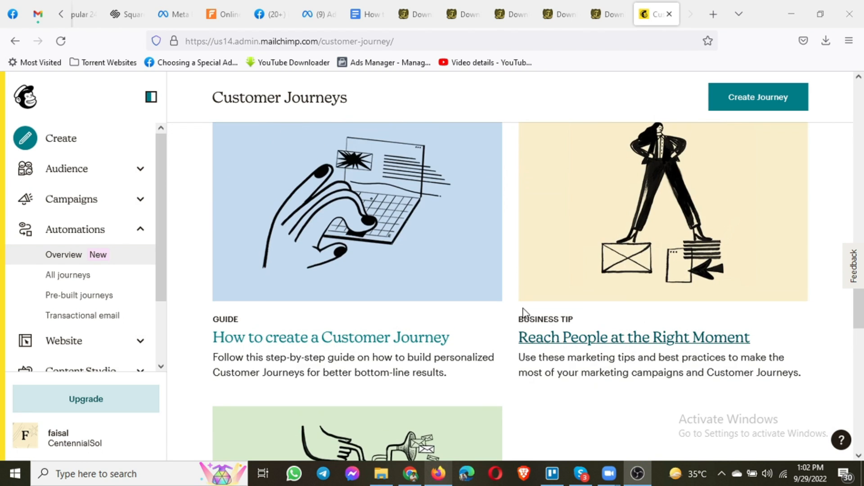
{"action": "scroll", "coordinate": [524, 314], "scroll_direction": "up", "scroll_amount": 10}
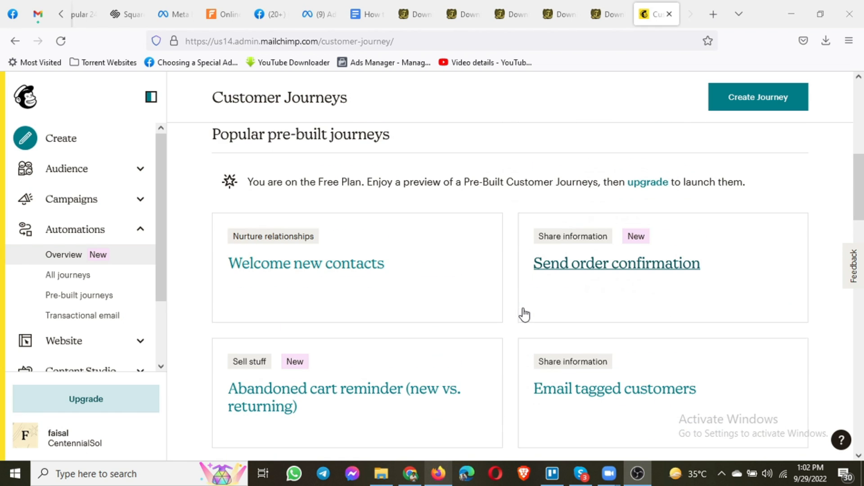
Step: Open the Welcome new contacts pre-built journey and review its description, requirements and objective
{"action": "left_click", "coordinate": [300, 272]}
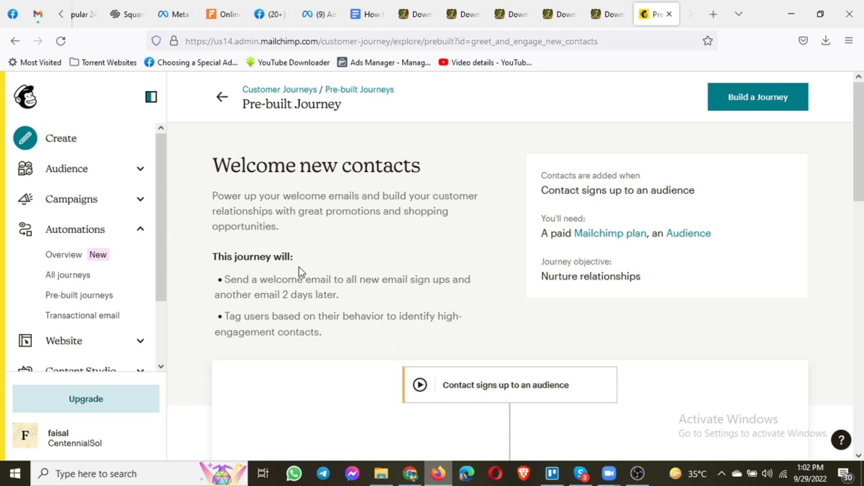
{"action": "scroll", "coordinate": [300, 272], "scroll_direction": "down", "scroll_amount": 3}
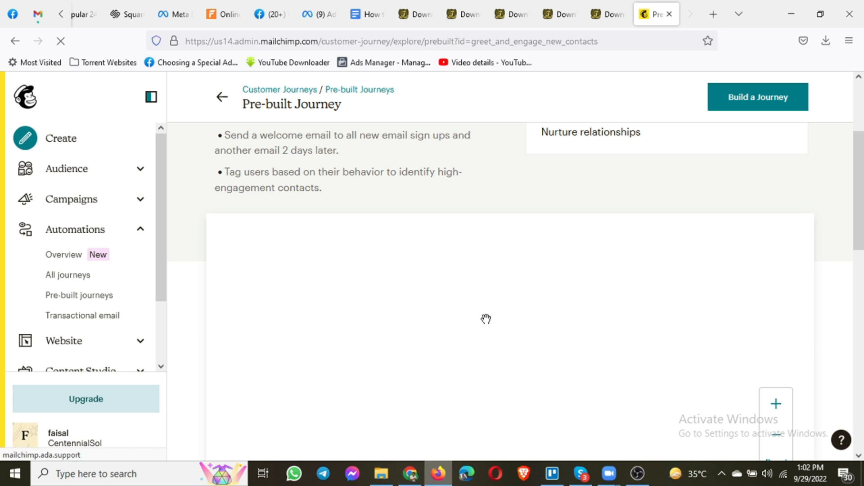
{"action": "scroll", "coordinate": [615, 181], "scroll_direction": "up", "scroll_amount": 3}
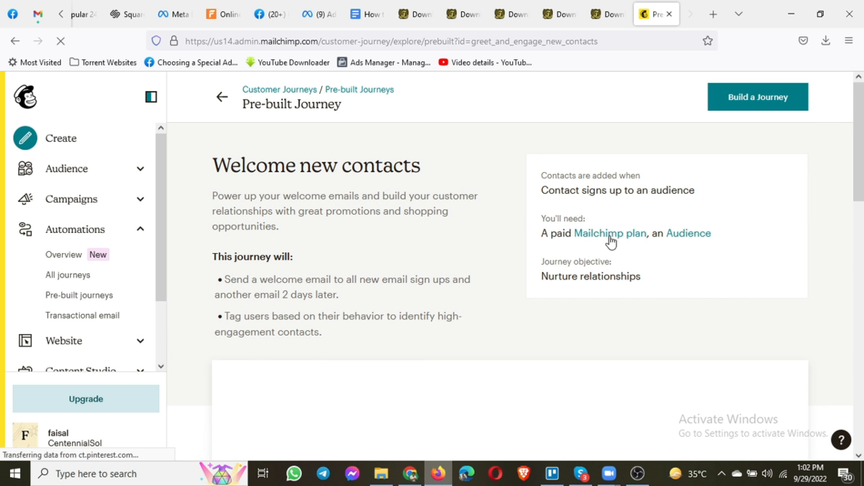
{"action": "scroll", "coordinate": [212, 272], "scroll_direction": "down", "scroll_amount": 5}
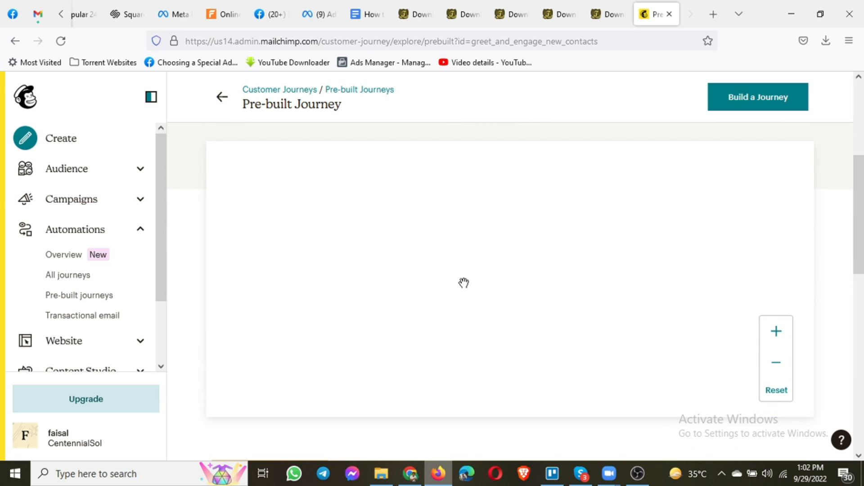
Step: Dismiss the support assistant chat and its pop-up message, and reset the journey map view
{"action": "left_click", "coordinate": [779, 362]}
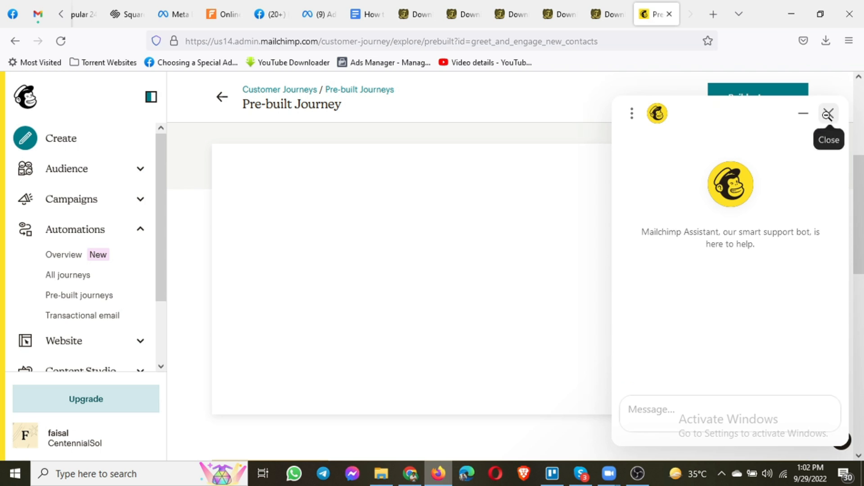
{"action": "left_click", "coordinate": [828, 113]}
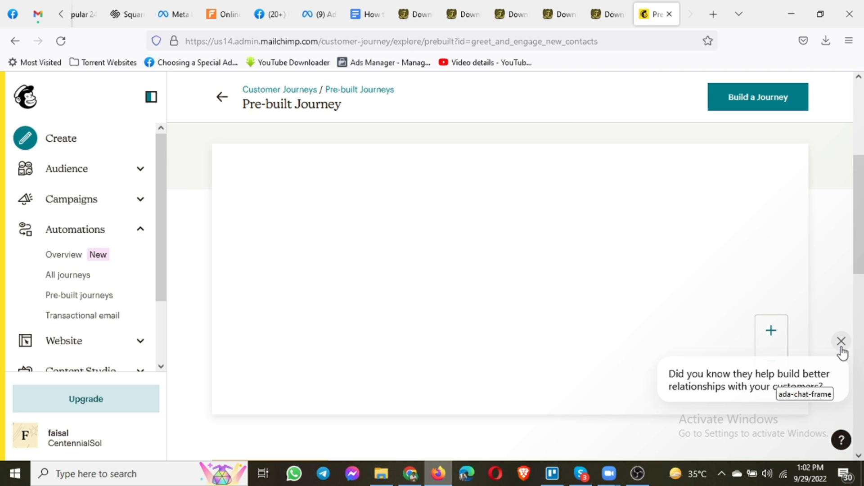
{"action": "left_click", "coordinate": [842, 343]}
{"action": "left_click", "coordinate": [776, 390]}
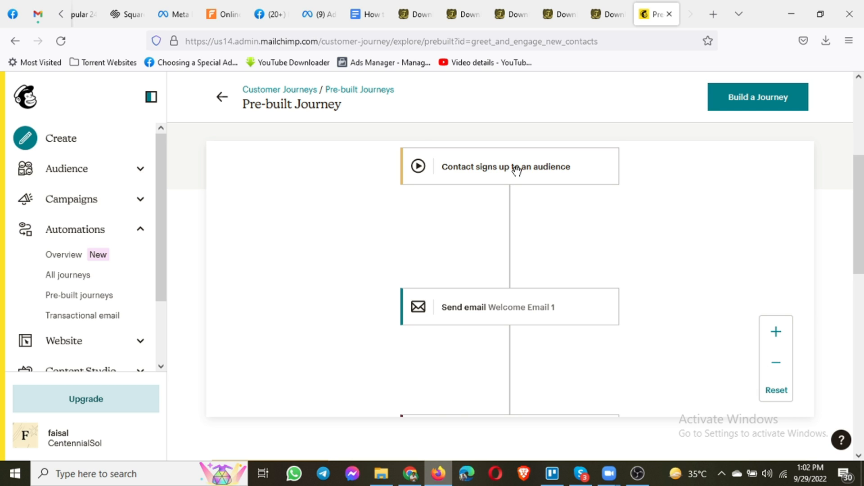
Step: Examine the journey map's sequence from audience sign-up through the welcome emails and delays to the first If/Else condition
{"action": "scroll", "coordinate": [485, 290], "scroll_direction": "down", "scroll_amount": 1}
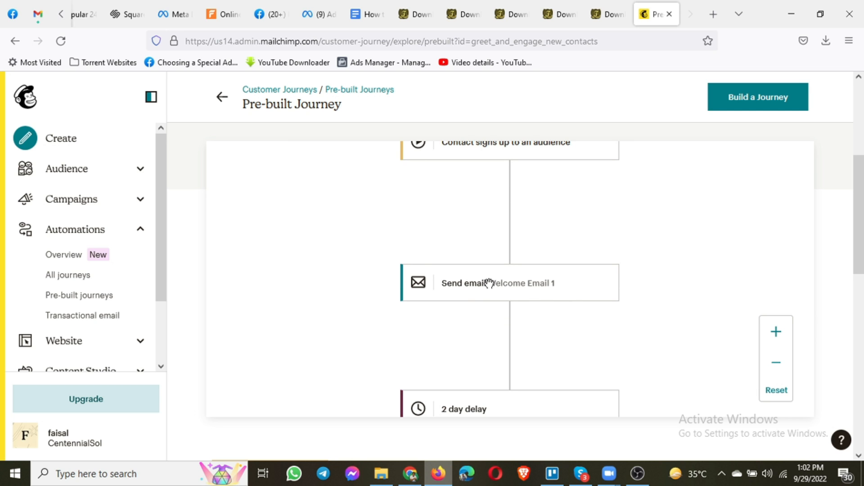
{"action": "scroll", "coordinate": [466, 283], "scroll_direction": "down", "scroll_amount": 4}
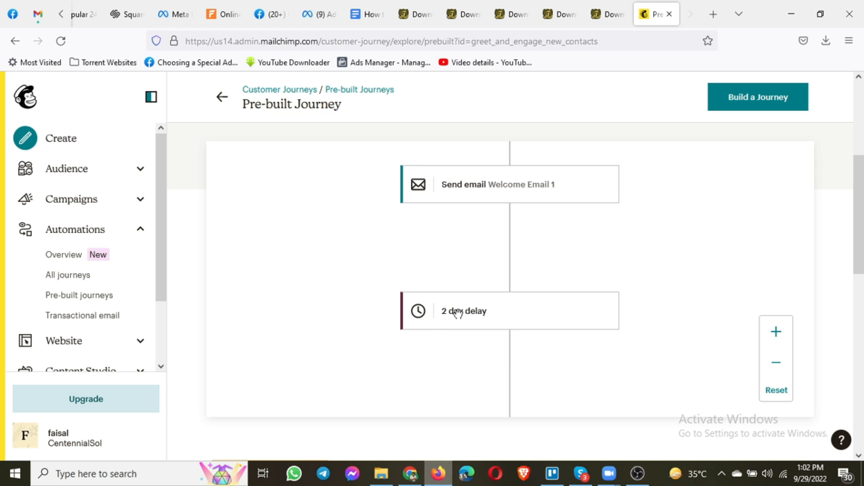
{"action": "scroll", "coordinate": [456, 313], "scroll_direction": "down", "scroll_amount": 5}
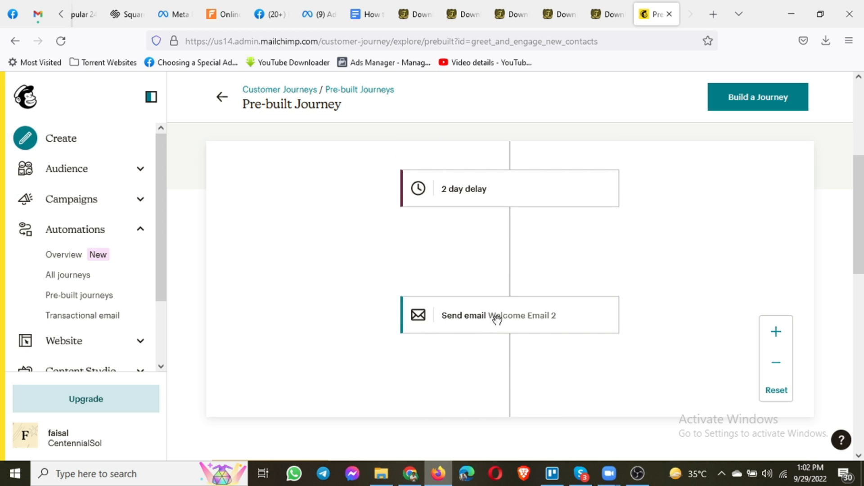
{"action": "scroll", "coordinate": [500, 318], "scroll_direction": "down", "scroll_amount": 1}
{"action": "scroll", "coordinate": [527, 288], "scroll_direction": "down", "scroll_amount": 5}
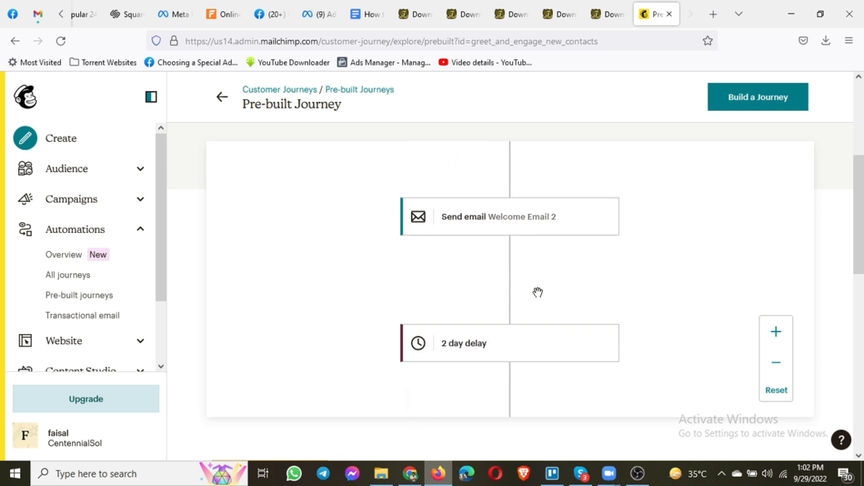
{"action": "scroll", "coordinate": [538, 293], "scroll_direction": "down", "scroll_amount": 5}
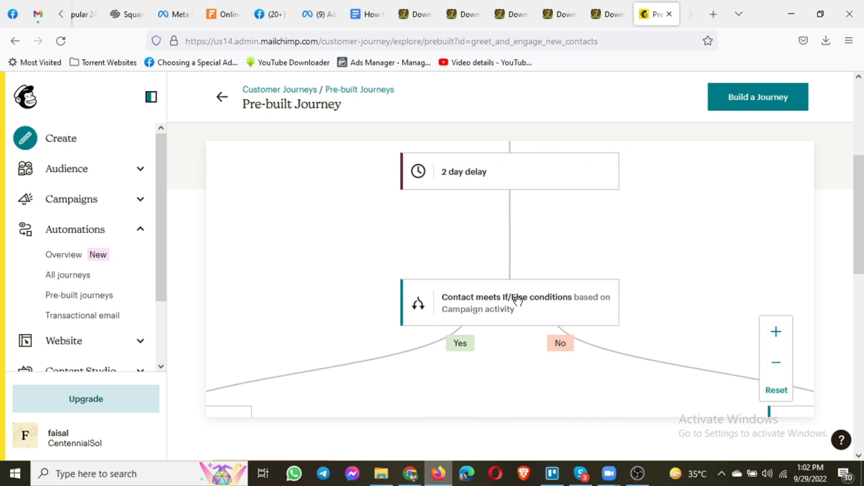
{"action": "scroll", "coordinate": [515, 304], "scroll_direction": "down", "scroll_amount": 3}
Step: Examine the journey map's overall structure, including the If/Else branches on campaign activity and the engagement tags they add
{"action": "left_click", "coordinate": [777, 362]}
{"action": "left_click", "coordinate": [777, 362]}
{"action": "left_click", "coordinate": [777, 362]}
{"action": "scroll", "coordinate": [567, 281], "scroll_direction": "up", "scroll_amount": 6}
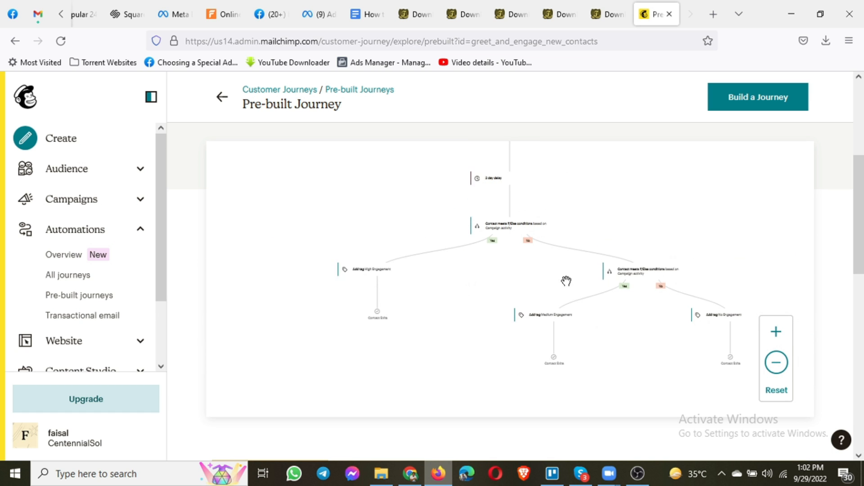
{"action": "scroll", "coordinate": [566, 280], "scroll_direction": "up", "scroll_amount": 3}
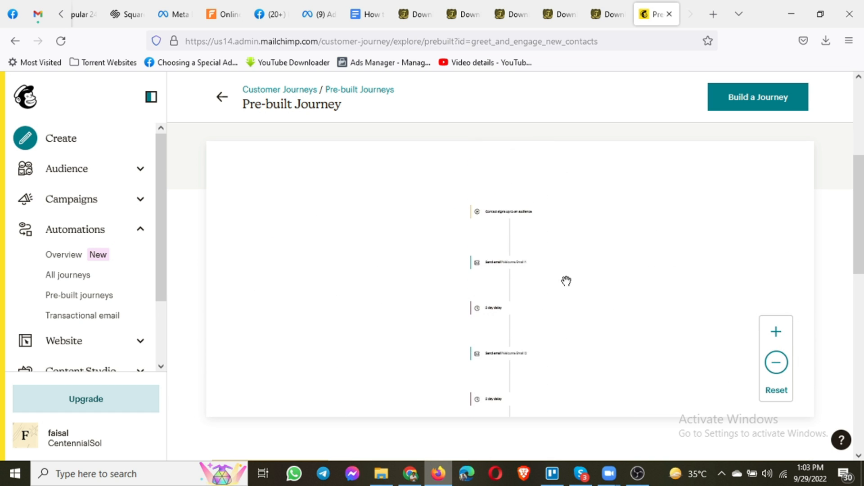
{"action": "scroll", "coordinate": [566, 281], "scroll_direction": "down", "scroll_amount": 3}
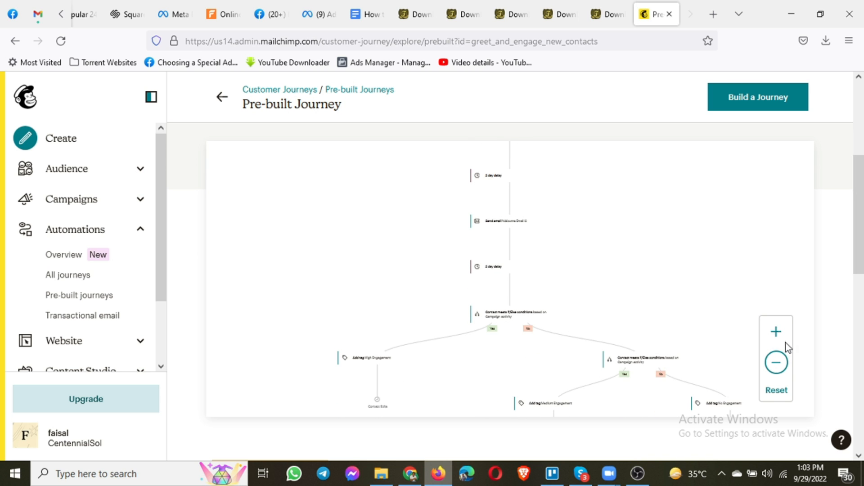
{"action": "left_click", "coordinate": [776, 332]}
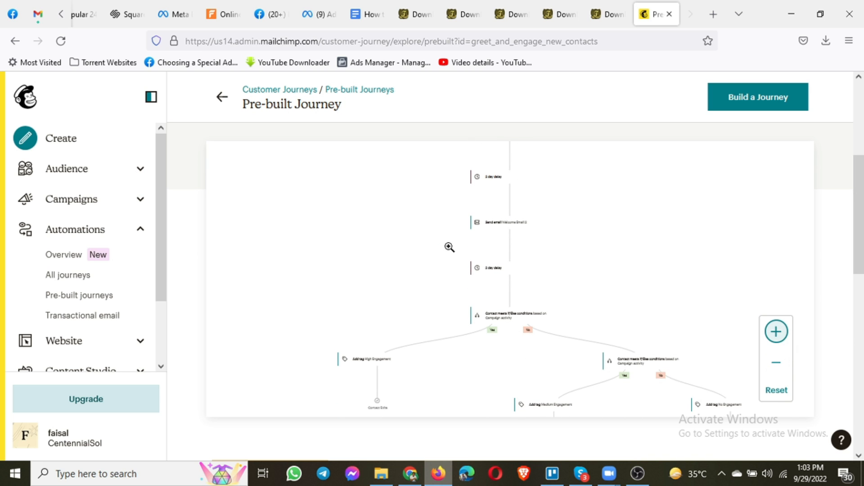
{"action": "left_click", "coordinate": [776, 332]}
{"action": "scroll", "coordinate": [513, 310], "scroll_direction": "down", "scroll_amount": 3}
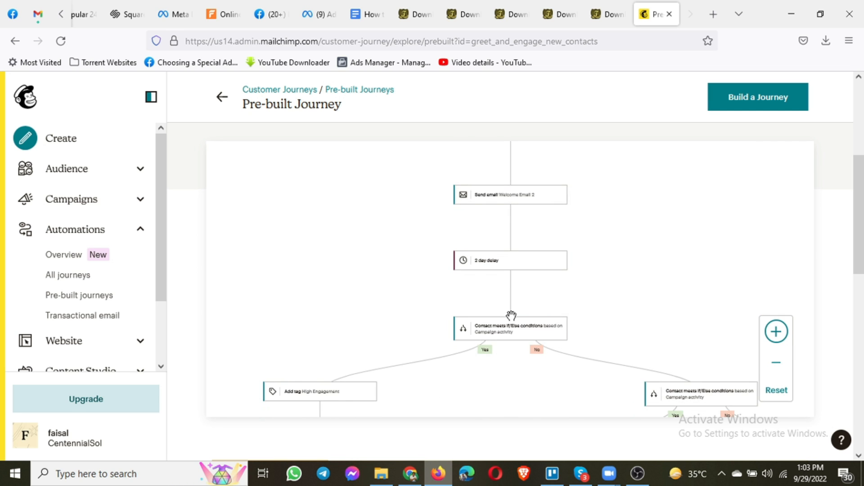
{"action": "left_click", "coordinate": [776, 336]}
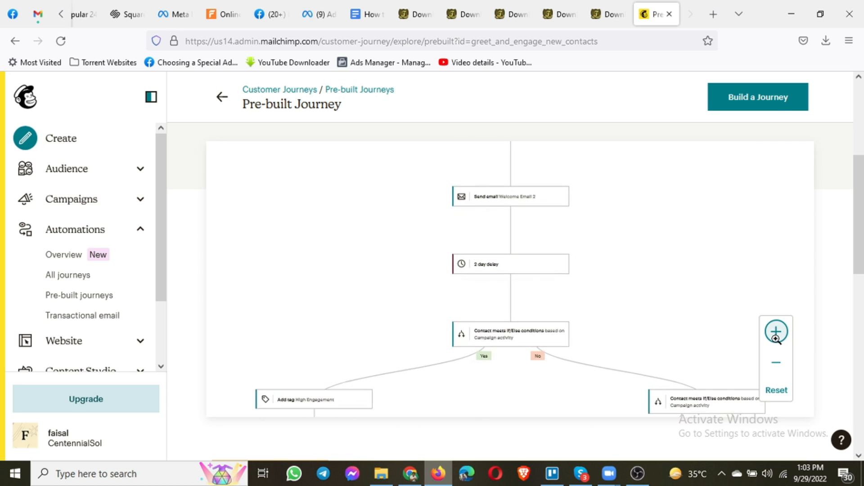
{"action": "left_click", "coordinate": [776, 335]}
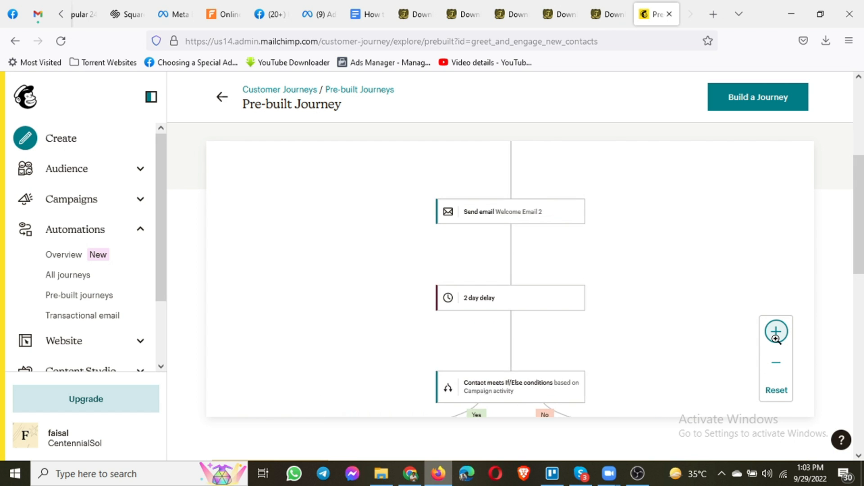
{"action": "scroll", "coordinate": [858, 247], "scroll_direction": "down", "scroll_amount": 5}
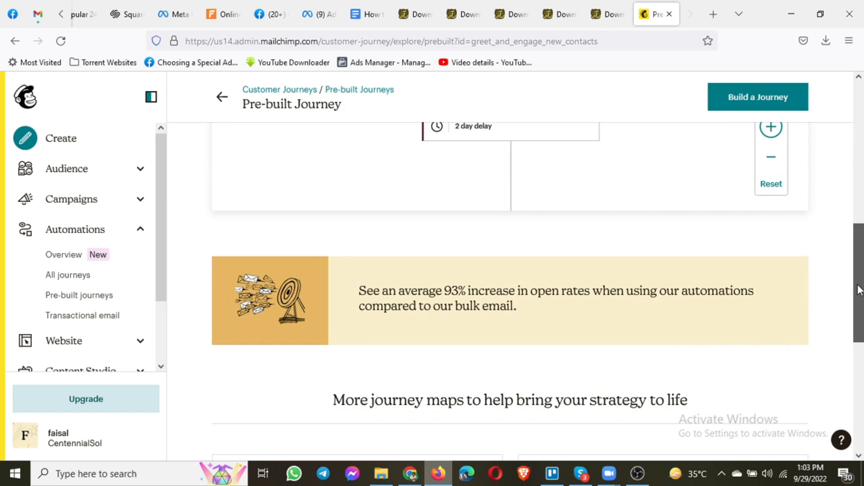
{"action": "scroll", "coordinate": [858, 247], "scroll_direction": "up", "scroll_amount": 4}
{"action": "scroll", "coordinate": [631, 273], "scroll_direction": "down", "scroll_amount": 4}
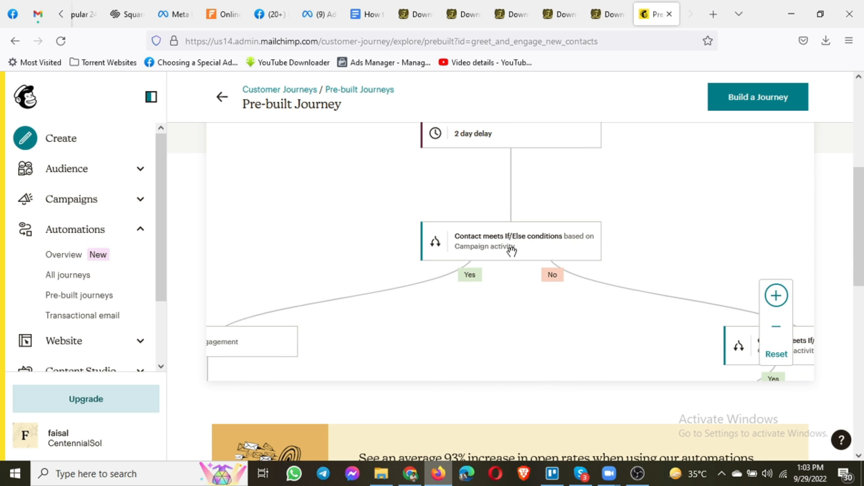
Step: Inspect both If/Else branches up close and trace the journey map back to its audience sign-up starting point
{"action": "left_click_drag", "start_coordinate": [315, 326], "coordinate": [449, 294]}
{"action": "left_click_drag", "start_coordinate": [703, 303], "coordinate": [550, 162]}
{"action": "left_click_drag", "start_coordinate": [384, 266], "coordinate": [467, 176]}
{"action": "left_click_drag", "start_coordinate": [459, 294], "coordinate": [474, 477]}
{"action": "left_click_drag", "start_coordinate": [458, 177], "coordinate": [458, 291]}
{"action": "left_click_drag", "start_coordinate": [471, 208], "coordinate": [457, 327]}
{"action": "left_click_drag", "start_coordinate": [456, 223], "coordinate": [429, 310]}
{"action": "left_click_drag", "start_coordinate": [454, 182], "coordinate": [428, 338]}
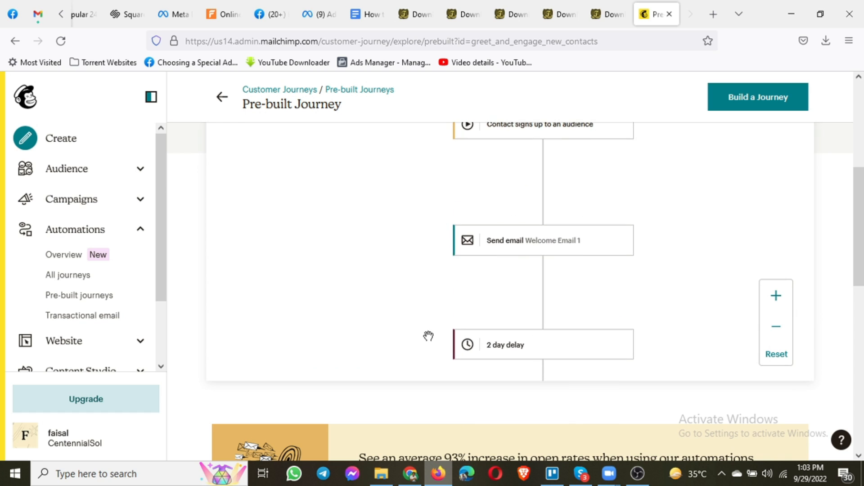
{"action": "left_click_drag", "start_coordinate": [516, 170], "coordinate": [502, 219]}
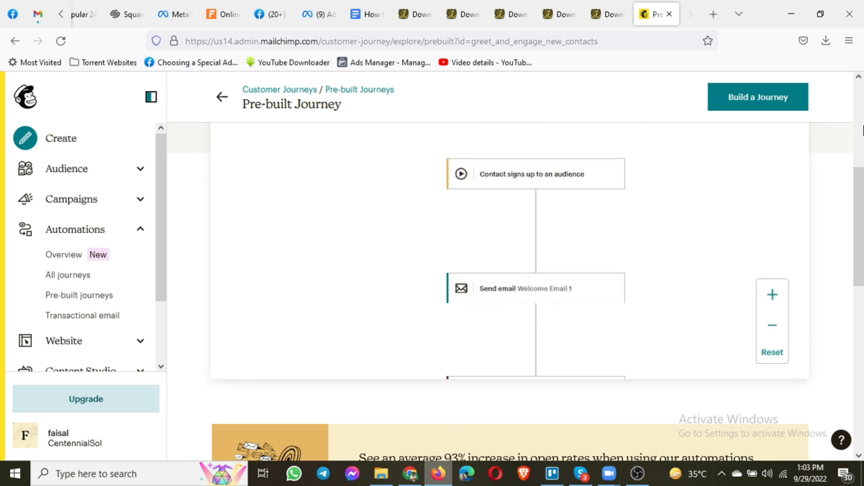
Step: Start building the Welcome new contacts journey with the CentennialSol audience
{"action": "left_click", "coordinate": [741, 96]}
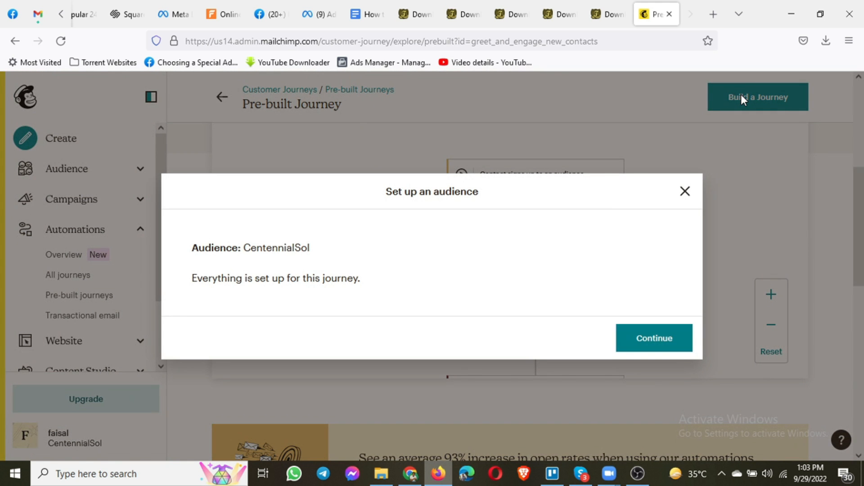
{"action": "left_click_drag", "start_coordinate": [244, 248], "coordinate": [293, 259]}
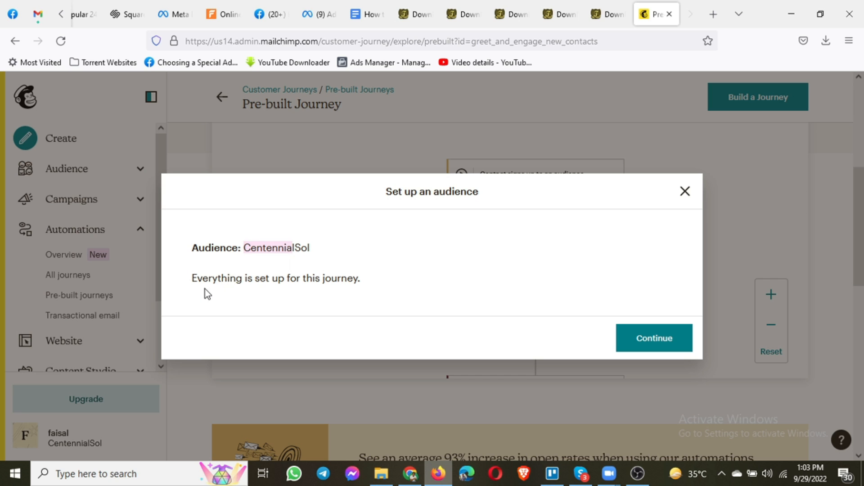
{"action": "left_click", "coordinate": [665, 343]}
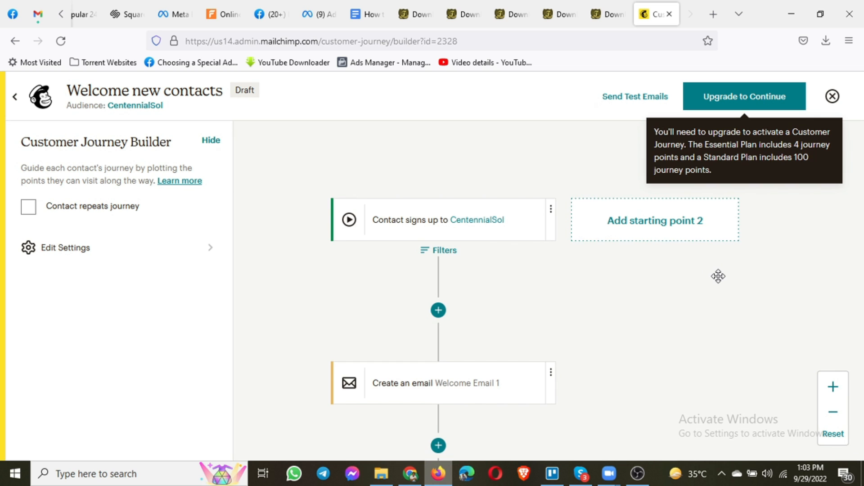
Step: Save the audience sign-up starting point with imported contacts included, and save its entry filter as No Filters
{"action": "scroll", "coordinate": [719, 276], "scroll_direction": "down", "scroll_amount": 10}
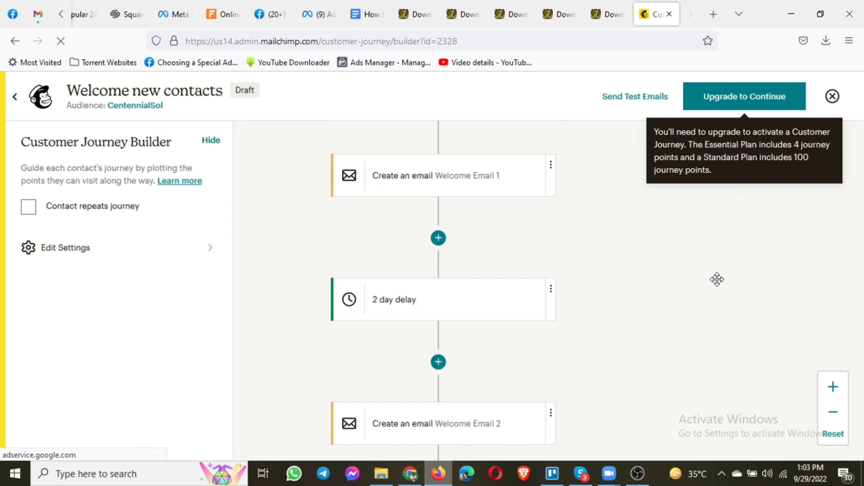
{"action": "scroll", "coordinate": [702, 283], "scroll_direction": "up", "scroll_amount": 6}
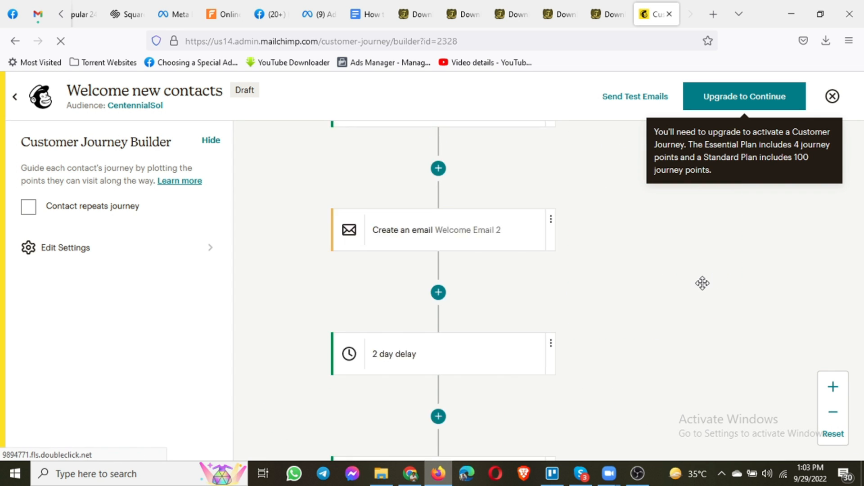
{"action": "scroll", "coordinate": [690, 285], "scroll_direction": "up", "scroll_amount": 1}
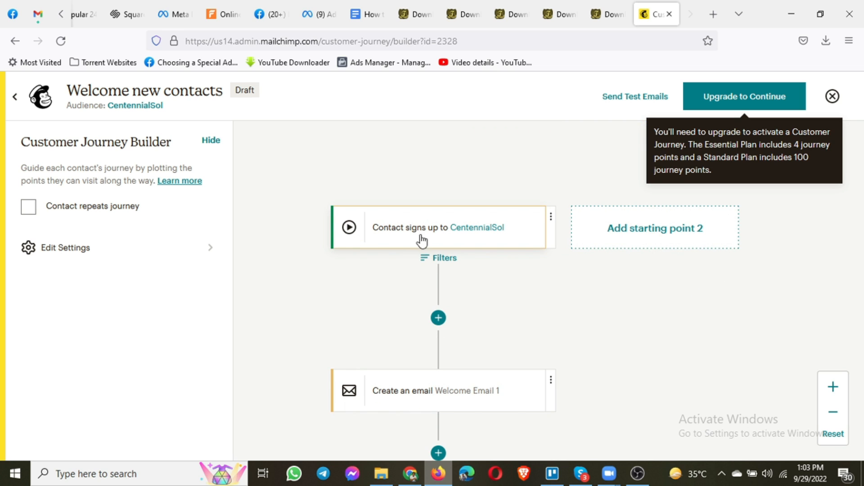
{"action": "left_click", "coordinate": [550, 221]}
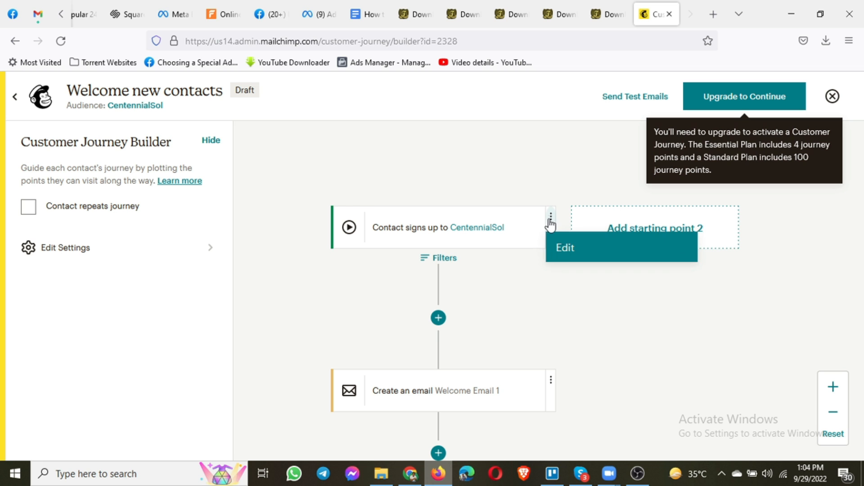
{"action": "left_click", "coordinate": [564, 251]}
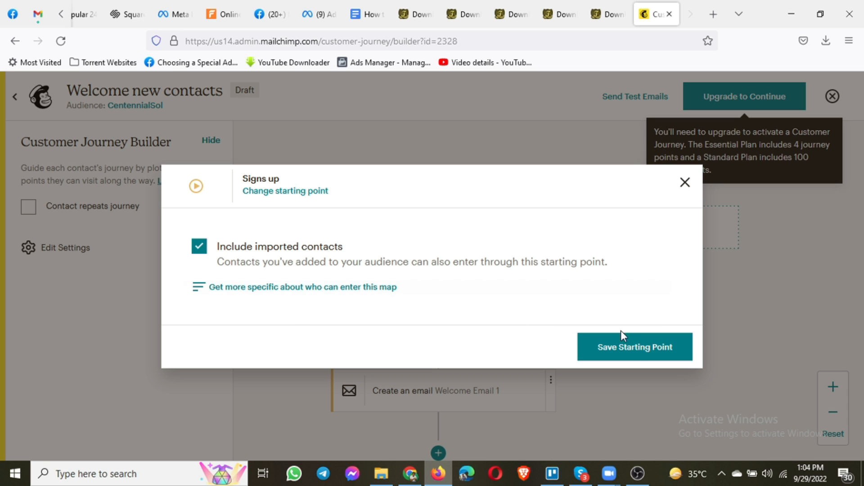
{"action": "left_click", "coordinate": [634, 352]}
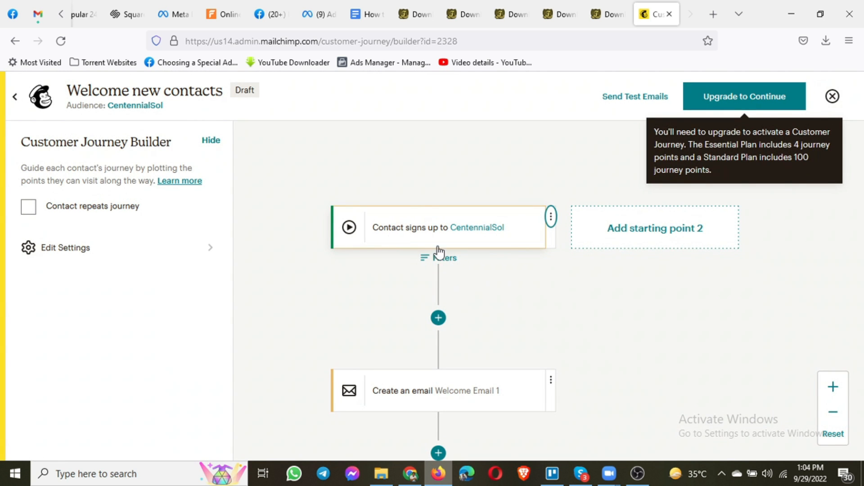
{"action": "left_click", "coordinate": [431, 266]}
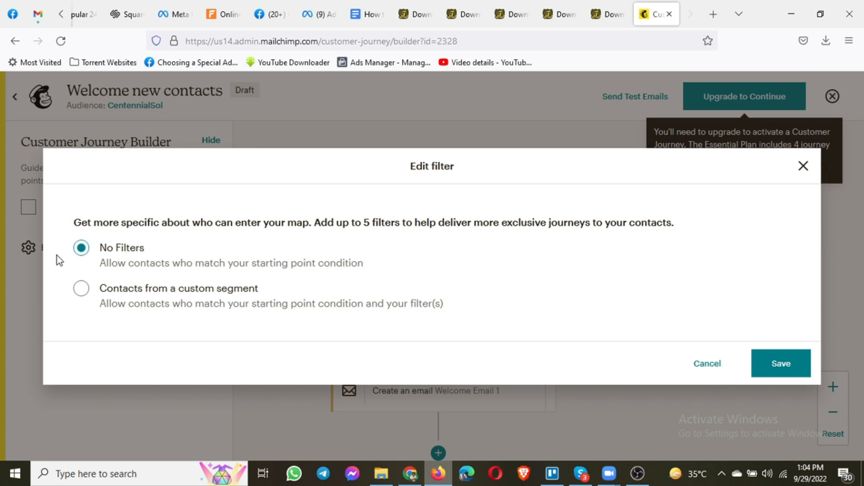
{"action": "left_click", "coordinate": [767, 367]}
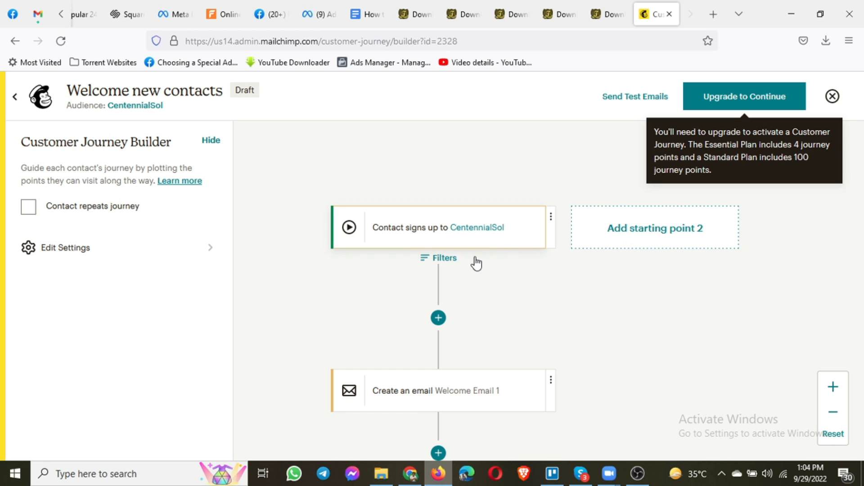
Step: Open the Welcome Email 1 settings for editing and set its From Name to CentennialSol
{"action": "scroll", "coordinate": [493, 282], "scroll_direction": "down", "scroll_amount": 3}
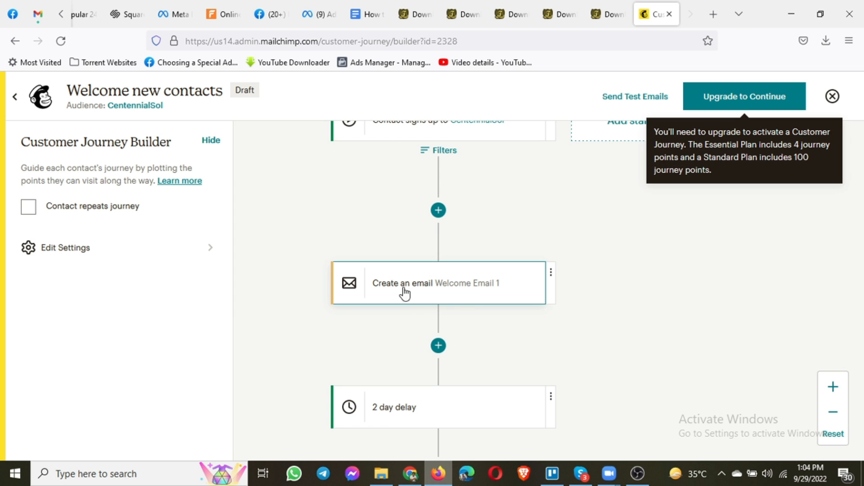
{"action": "left_click", "coordinate": [551, 272]}
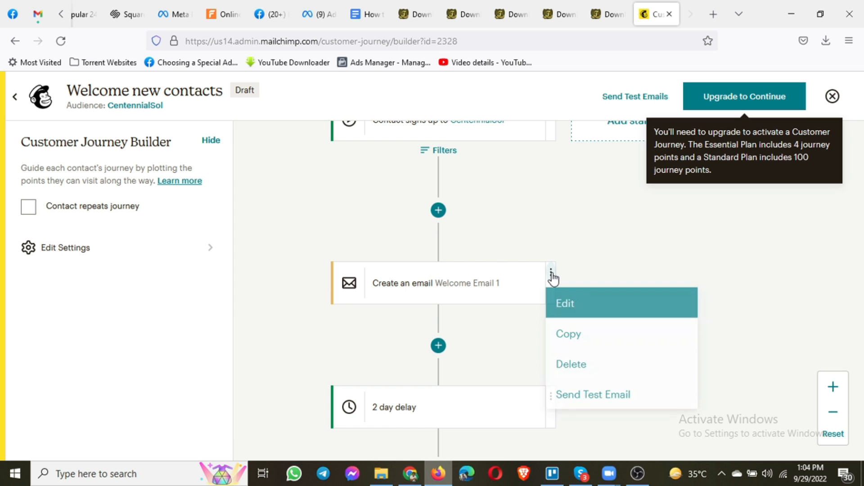
{"action": "left_click", "coordinate": [571, 304]}
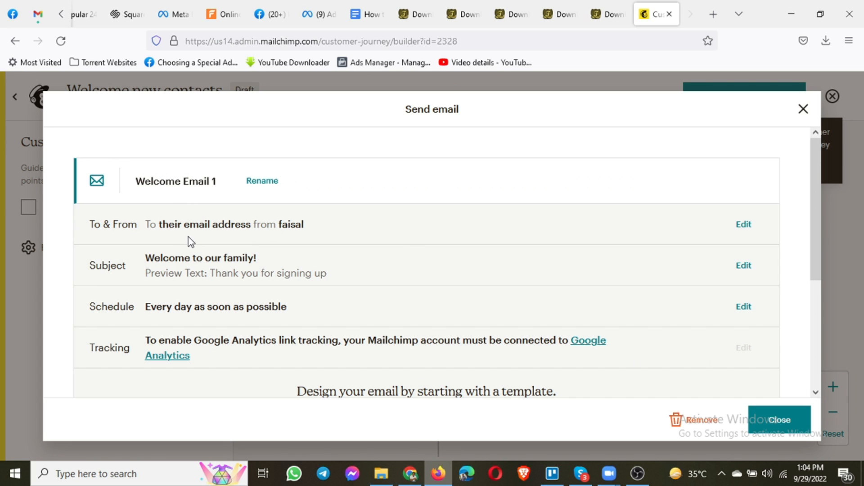
{"action": "left_click", "coordinate": [739, 231]}
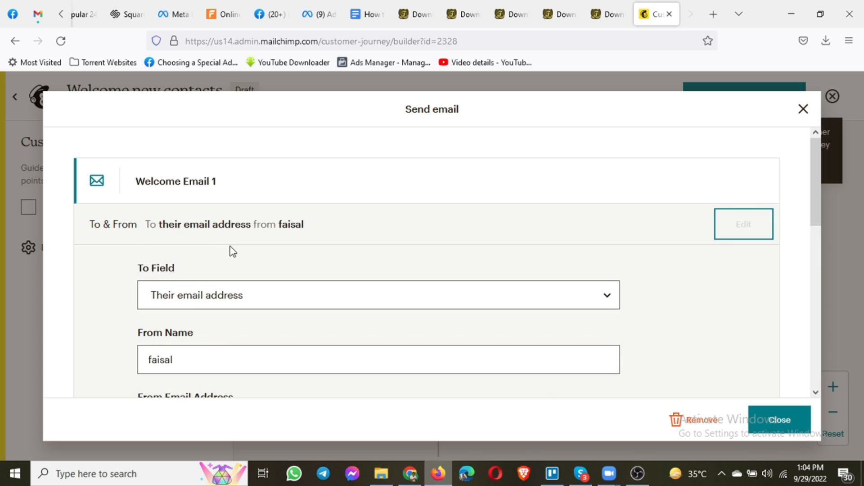
{"action": "scroll", "coordinate": [238, 288], "scroll_direction": "down", "scroll_amount": 1}
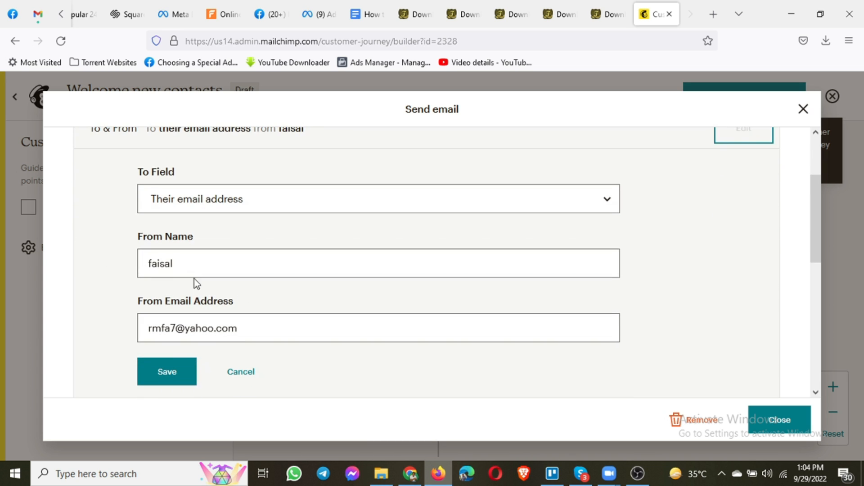
{"action": "left_click_drag", "start_coordinate": [187, 270], "coordinate": [138, 273]}
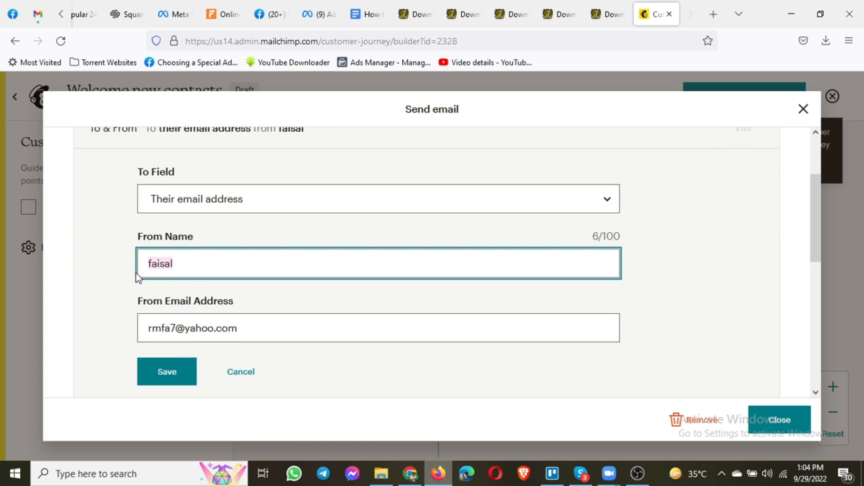
{"action": "type", "text": "Cete"}
{"action": "key", "text": "BackSpace"}
{"action": "key", "text": "BackSpace"}
{"action": "type", "text": "ntennial"}
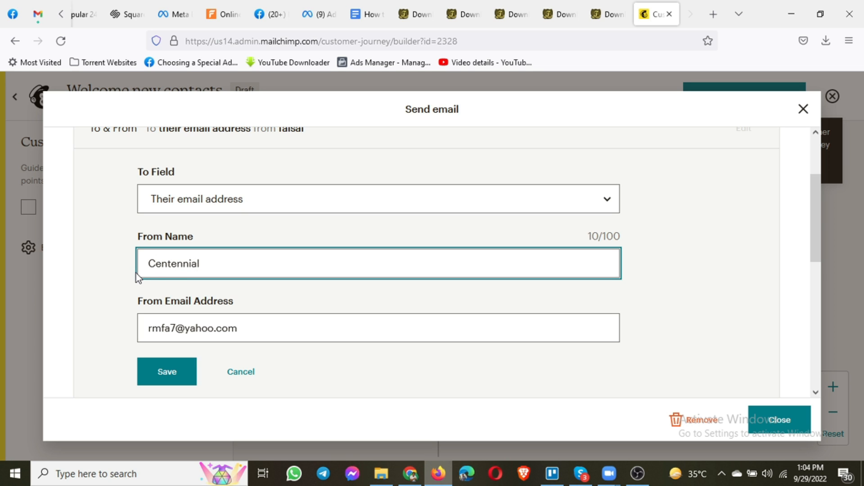
{"action": "type", "text": "Sol"}
Step: Replace the local part of Welcome Email 1's From Email Address with no-reply and save the sender details
{"action": "left_click_drag", "start_coordinate": [175, 328], "coordinate": [143, 331]}
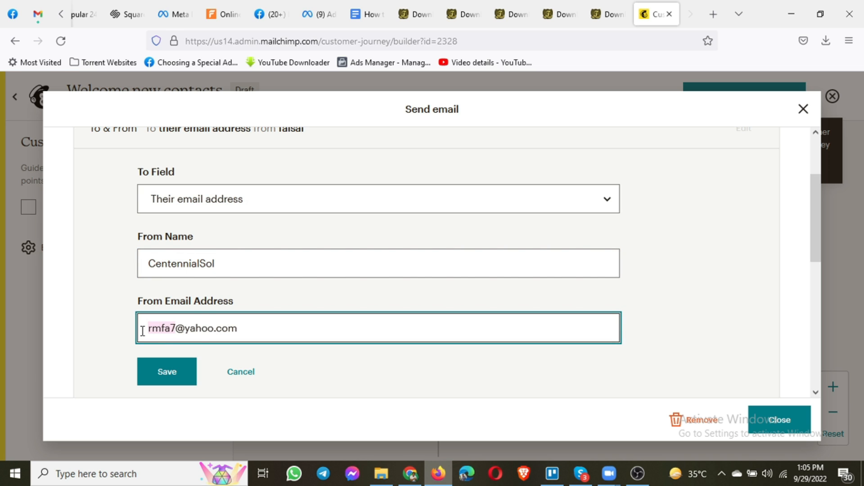
{"action": "type", "text": "no-repl"}
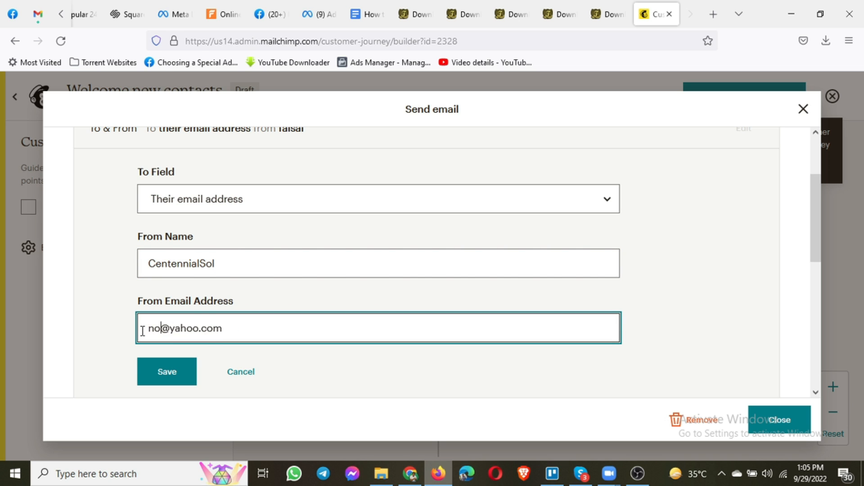
{"action": "type", "text": "y"}
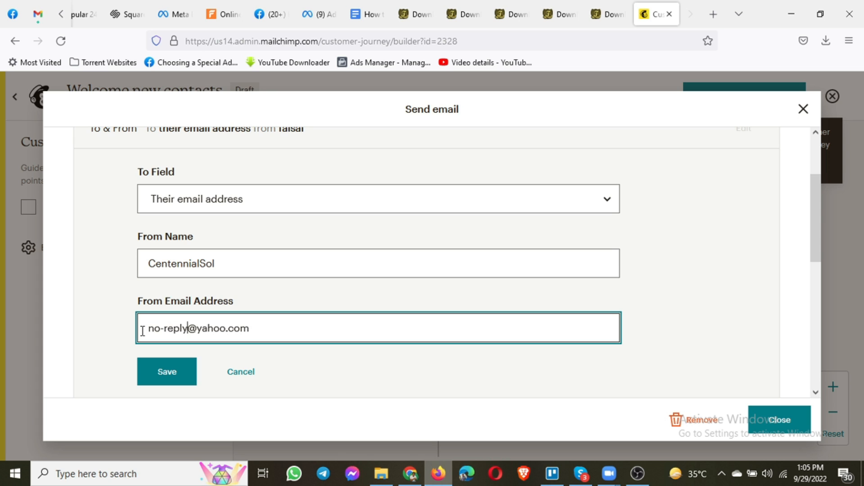
{"action": "left_click", "coordinate": [149, 367]}
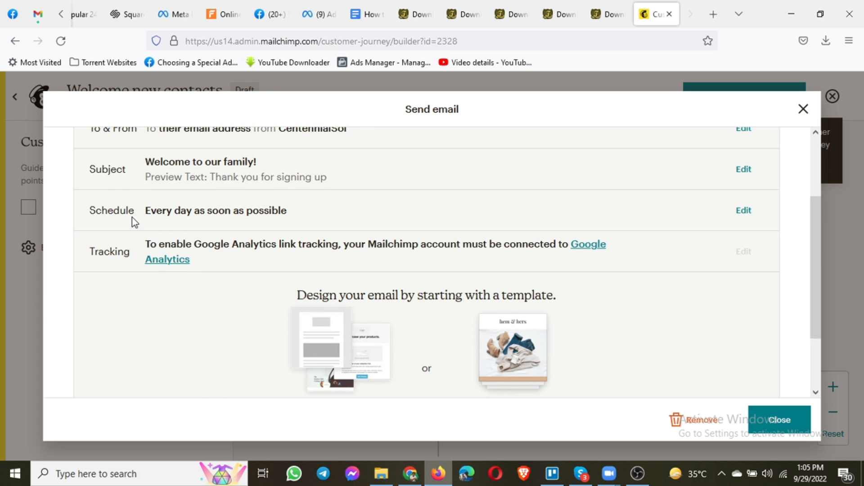
Step: Change the subject of Welcome Email 1 to "Welcome to CentennialSol Family!" and save it
{"action": "scroll", "coordinate": [302, 224], "scroll_direction": "up", "scroll_amount": 1}
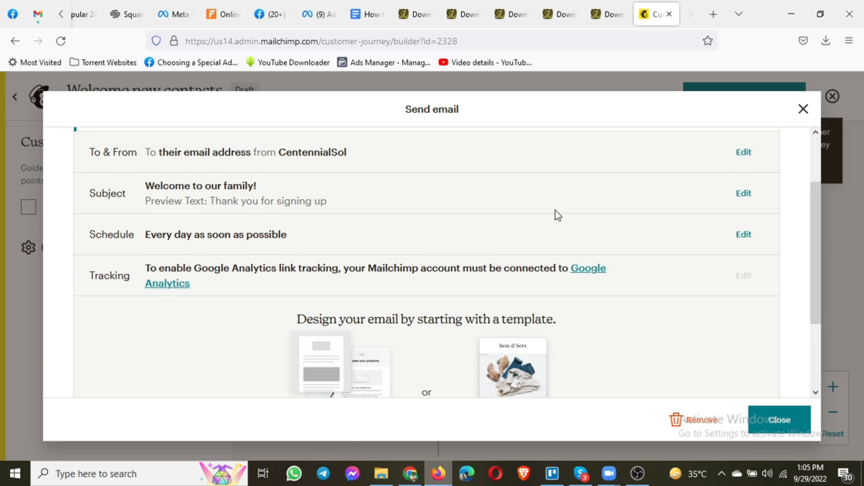
{"action": "left_click", "coordinate": [744, 194]}
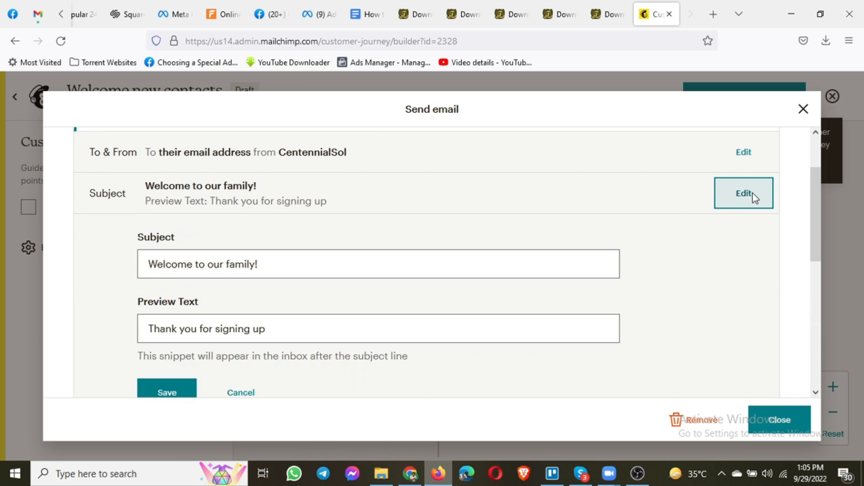
{"action": "left_click", "coordinate": [228, 263]}
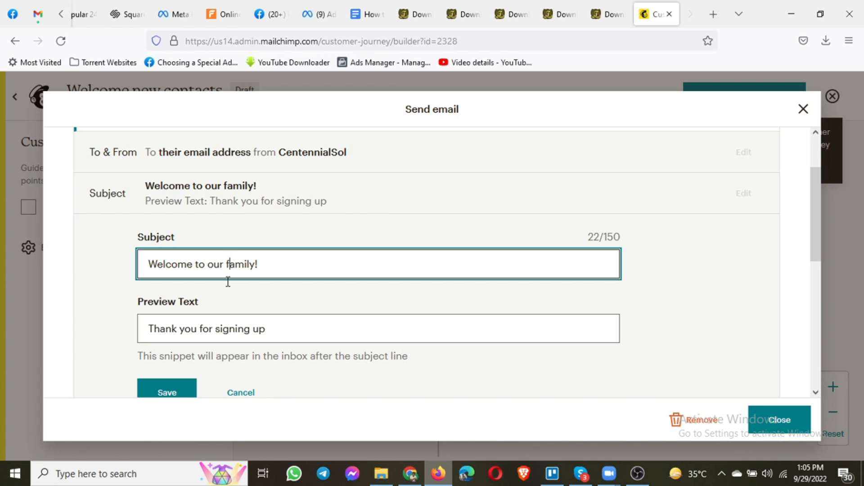
{"action": "key", "text": "BackSpace"}
{"action": "type", "text": "F"}
{"action": "key", "text": "Left"}
{"action": "key", "text": "Left"}
{"action": "key", "text": "Left"}
{"action": "key", "text": "Left"}
{"action": "key", "text": "Right"}
{"action": "key", "text": "BackSpace"}
{"action": "type", "text": "O"}
{"action": "key", "text": "Delete"}
{"action": "key", "text": "Delete"}
{"action": "key", "text": "BackSpace"}
{"action": "type", "text": "CentennialSol"}
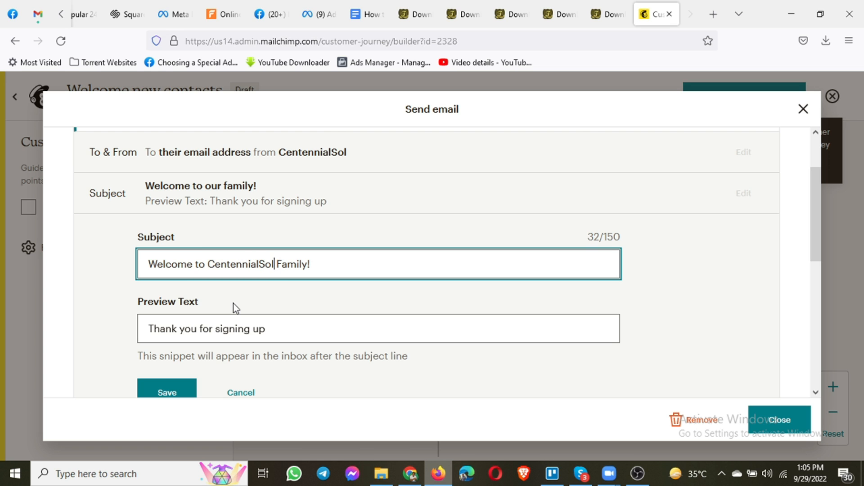
{"action": "scroll", "coordinate": [188, 327], "scroll_direction": "down", "scroll_amount": 1}
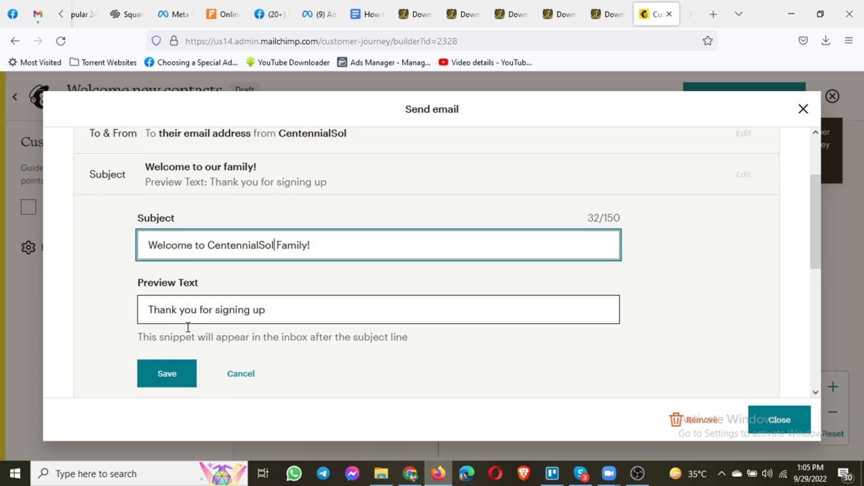
{"action": "left_click", "coordinate": [177, 344]}
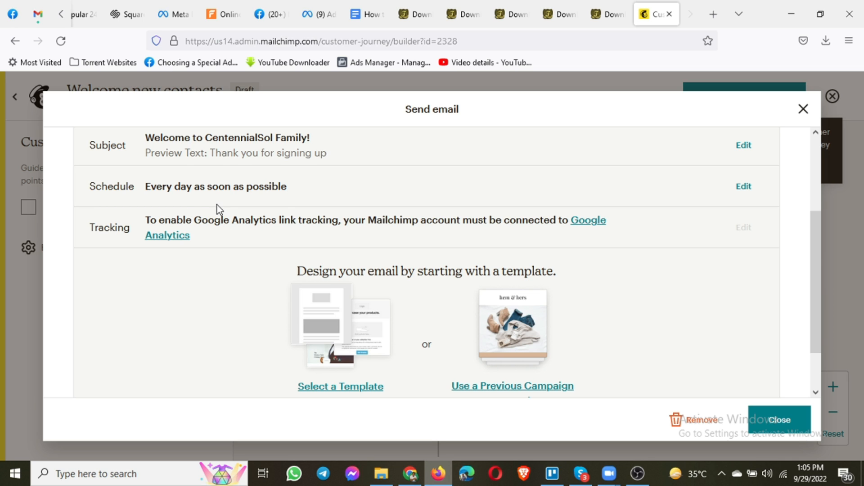
Step: Apply the saved template beside Test to Welcome Email 1, save the design and return to the journey map
{"action": "scroll", "coordinate": [228, 234], "scroll_direction": "down", "scroll_amount": 2}
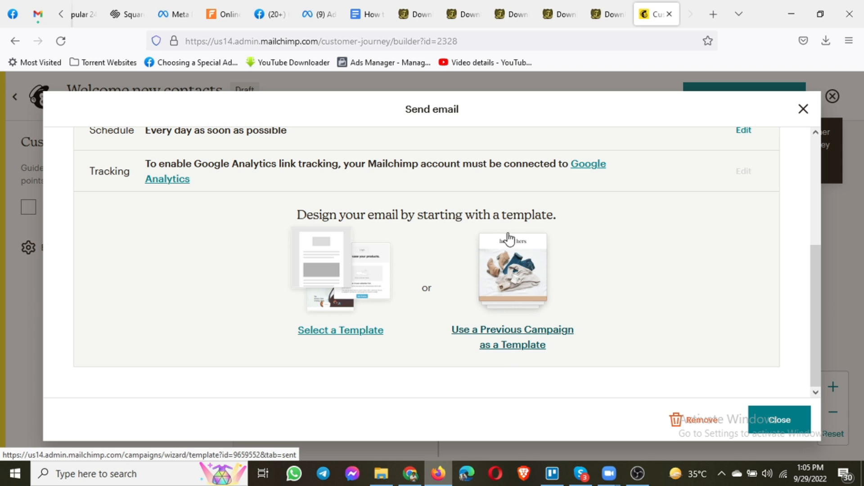
{"action": "left_click", "coordinate": [323, 335]}
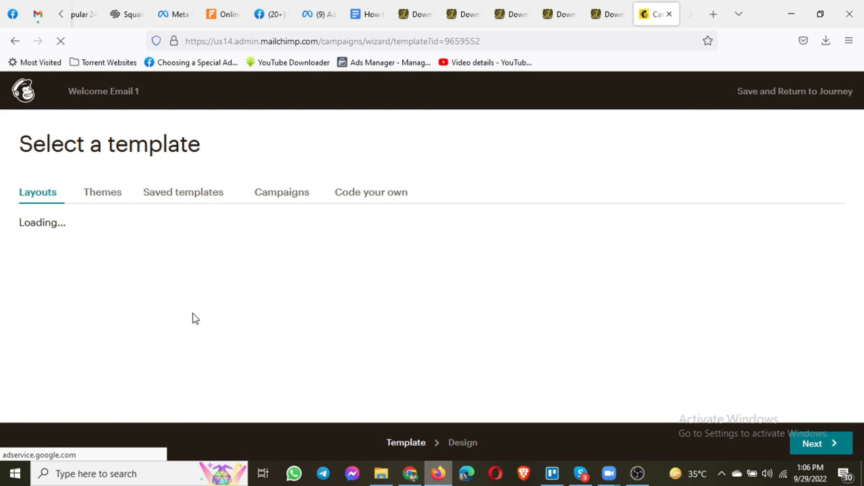
{"action": "left_click", "coordinate": [188, 194]}
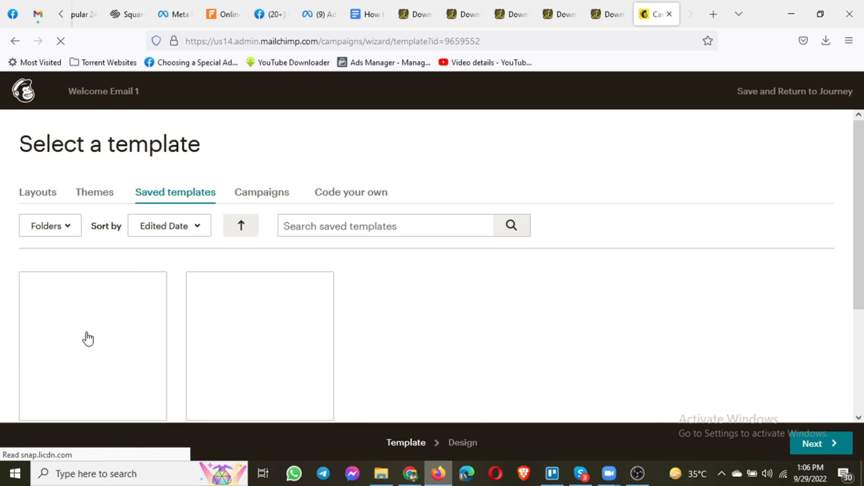
{"action": "left_click", "coordinate": [218, 374]}
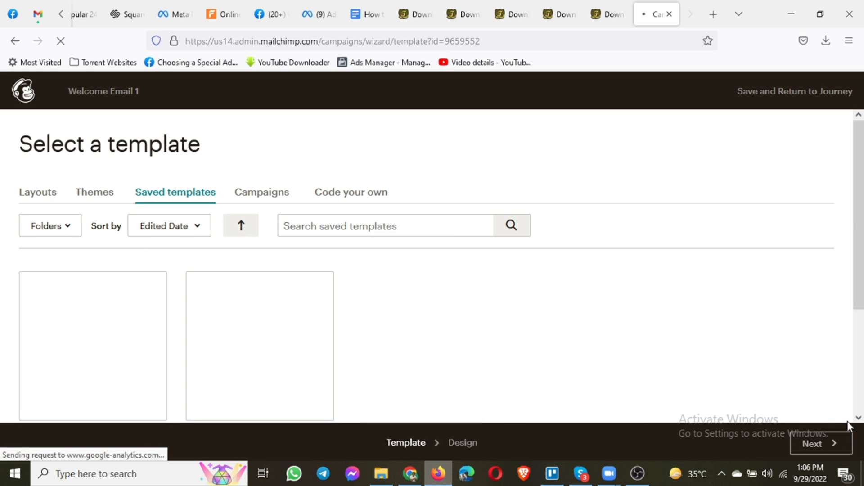
{"action": "scroll", "coordinate": [290, 345], "scroll_direction": "down", "scroll_amount": 2}
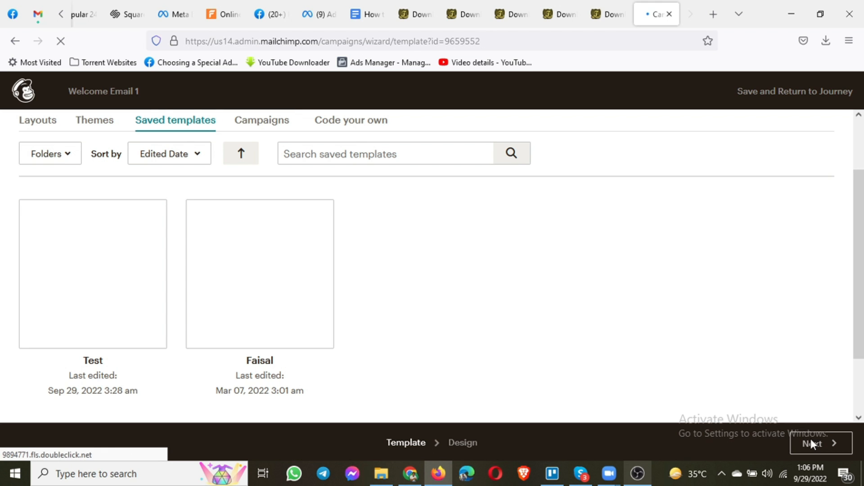
{"action": "left_click", "coordinate": [225, 266]}
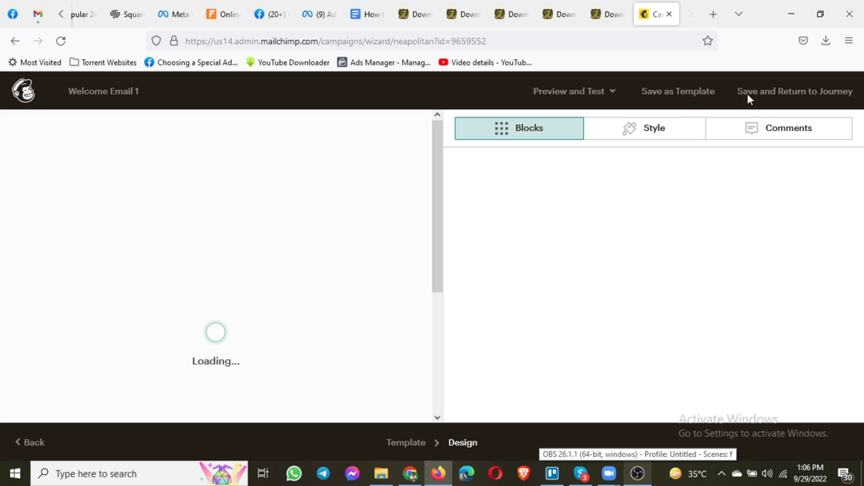
{"action": "left_click", "coordinate": [799, 94]}
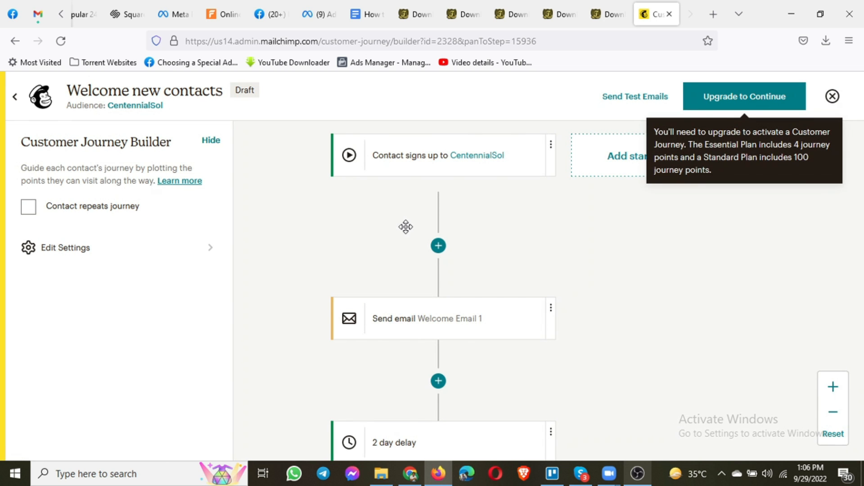
Step: Open the Welcome Email 2 journey point for editing
{"action": "scroll", "coordinate": [392, 274], "scroll_direction": "down", "scroll_amount": 1}
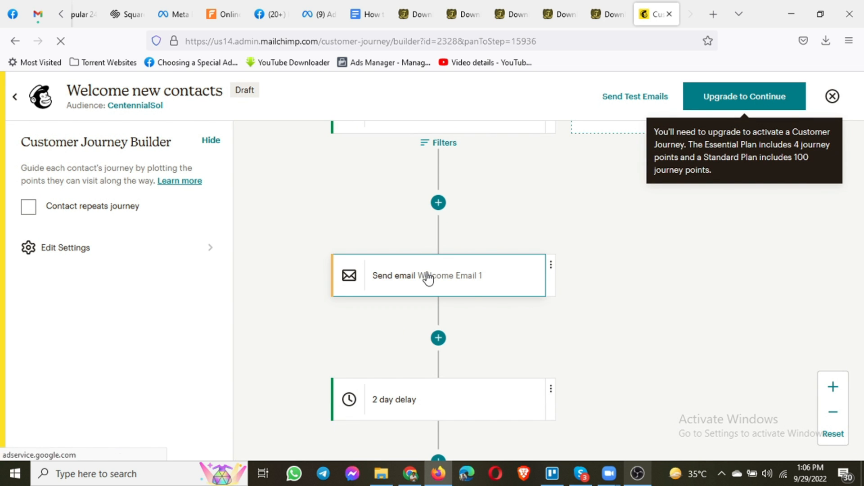
{"action": "scroll", "coordinate": [476, 283], "scroll_direction": "down", "scroll_amount": 3}
{"action": "scroll", "coordinate": [409, 332], "scroll_direction": "down", "scroll_amount": 3}
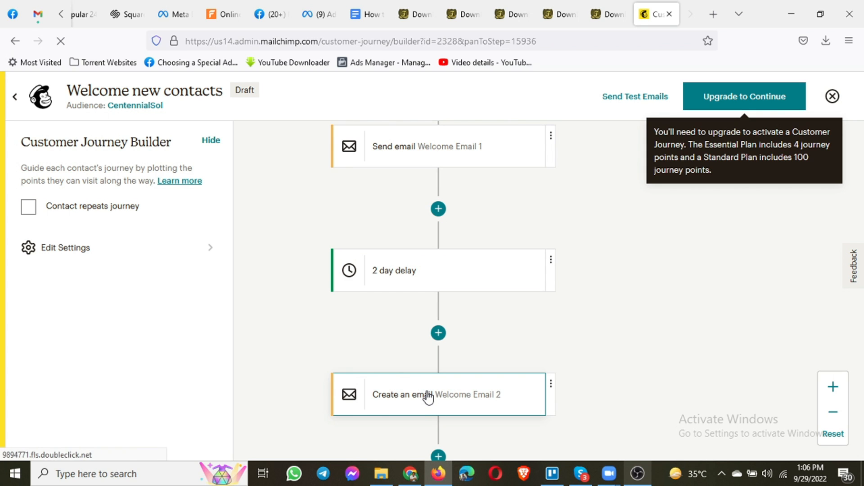
{"action": "scroll", "coordinate": [429, 396], "scroll_direction": "down", "scroll_amount": 3}
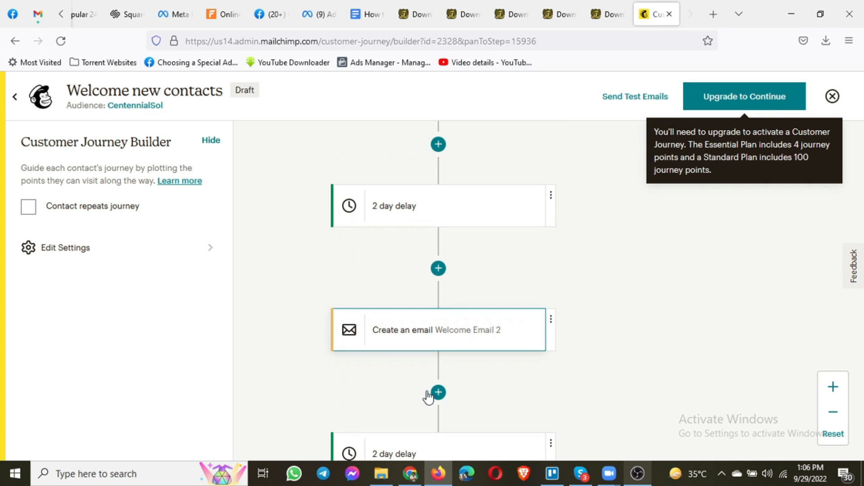
{"action": "left_click", "coordinate": [552, 320]}
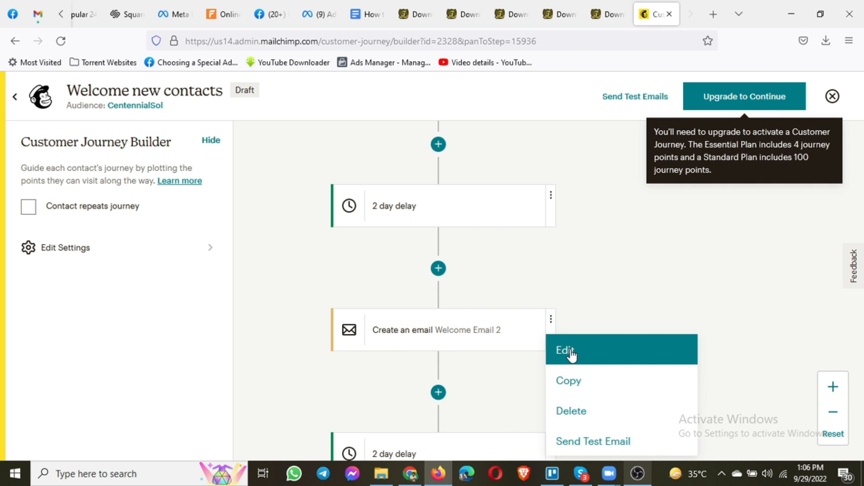
{"action": "left_click", "coordinate": [568, 351]}
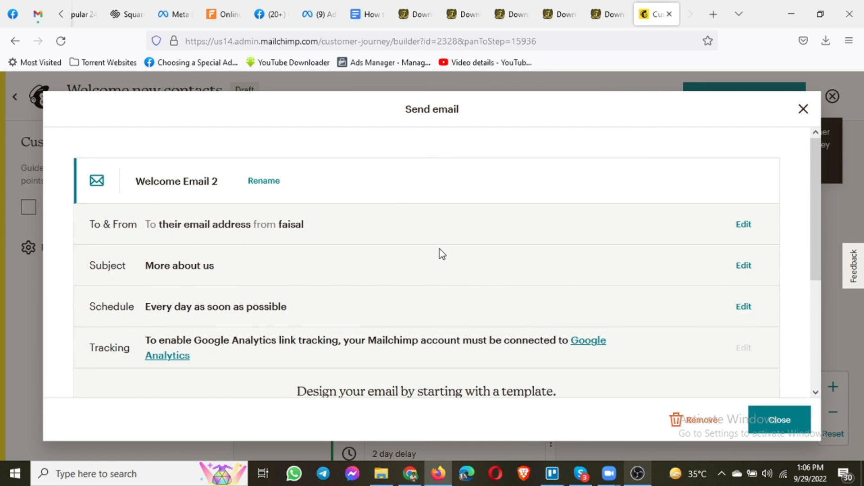
Step: Apply the first saved template to Welcome Email 2, then save the design and return to the journey map
{"action": "scroll", "coordinate": [288, 274], "scroll_direction": "down", "scroll_amount": 1}
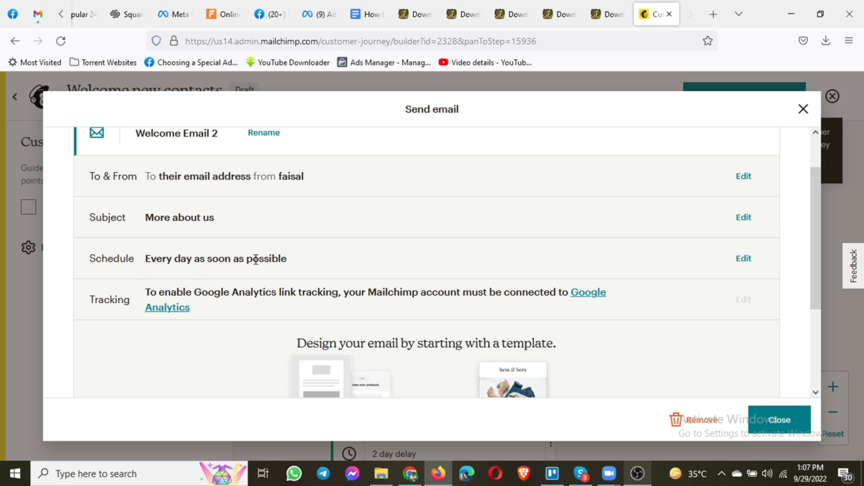
{"action": "scroll", "coordinate": [264, 264], "scroll_direction": "down", "scroll_amount": 3}
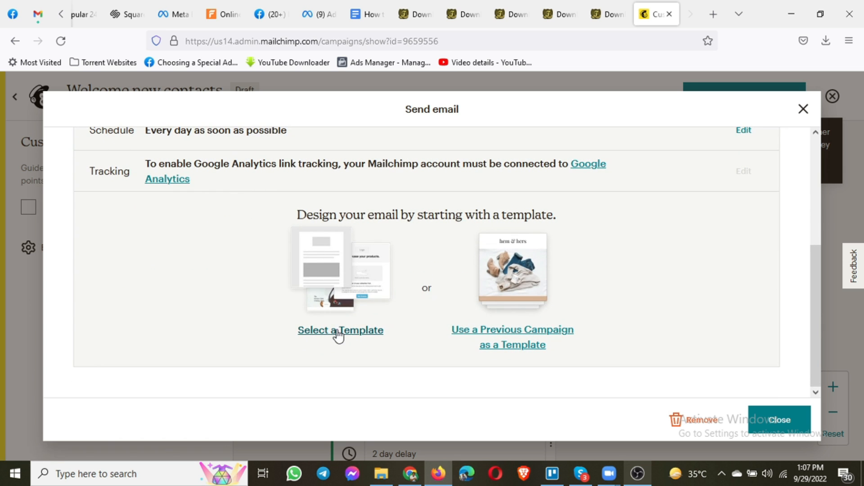
{"action": "left_click", "coordinate": [338, 332]}
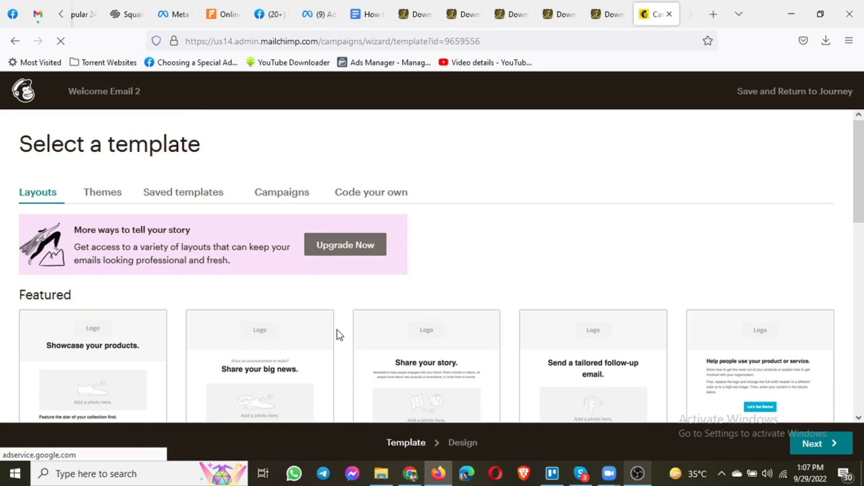
{"action": "left_click", "coordinate": [180, 194]}
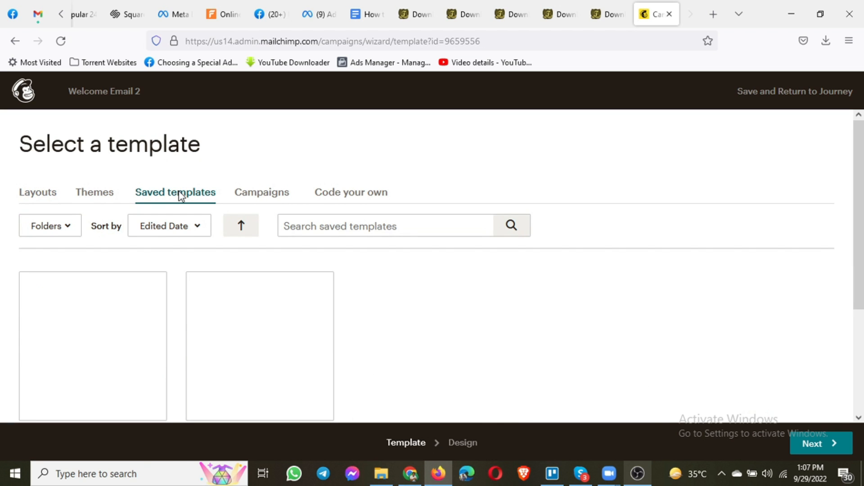
{"action": "left_click", "coordinate": [131, 333]}
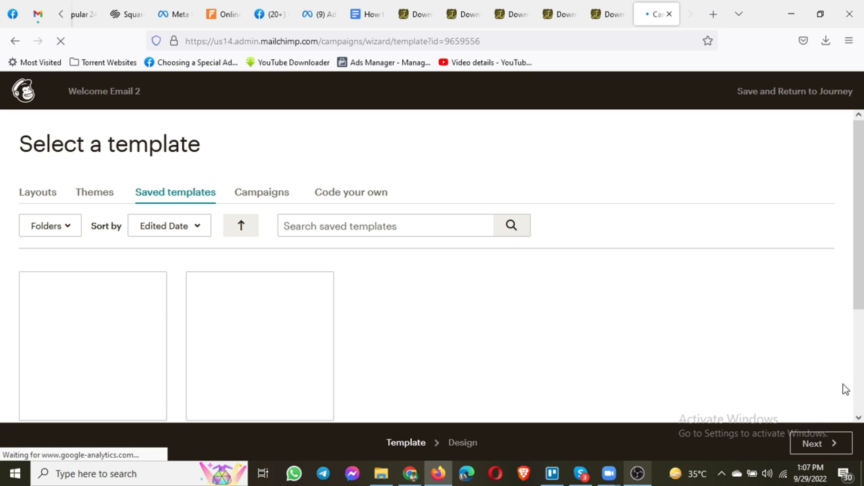
{"action": "left_click", "coordinate": [123, 303]}
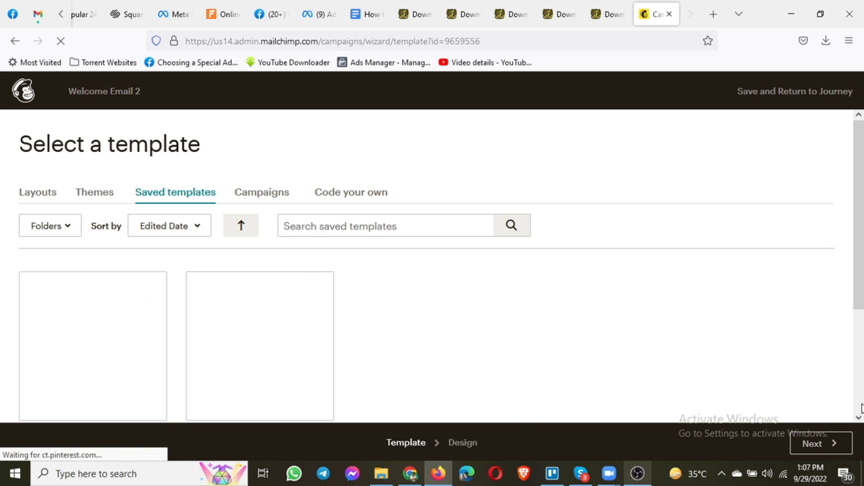
{"action": "left_click", "coordinate": [820, 442]}
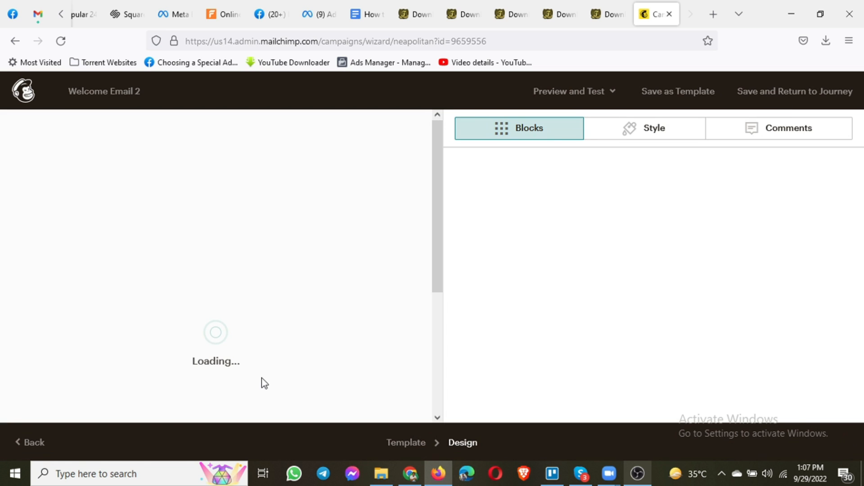
{"action": "left_click", "coordinate": [785, 95]}
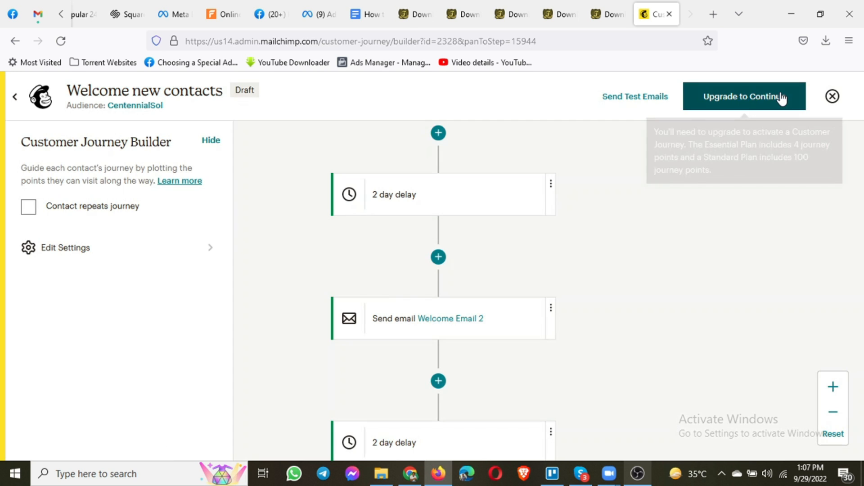
Step: Set the time delay directly before Welcome Email 2 to 5 days and save it
{"action": "scroll", "coordinate": [295, 336], "scroll_direction": "down", "scroll_amount": 2}
{"action": "scroll", "coordinate": [295, 336], "scroll_direction": "down", "scroll_amount": 4}
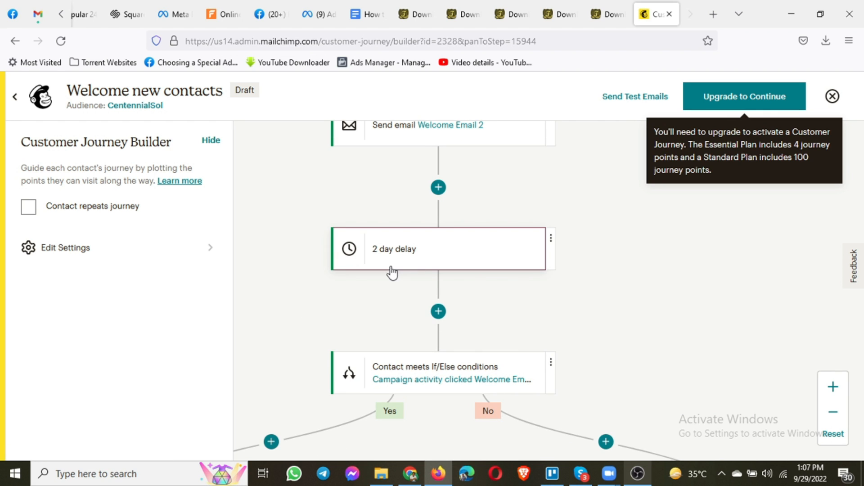
{"action": "scroll", "coordinate": [395, 274], "scroll_direction": "up", "scroll_amount": 3}
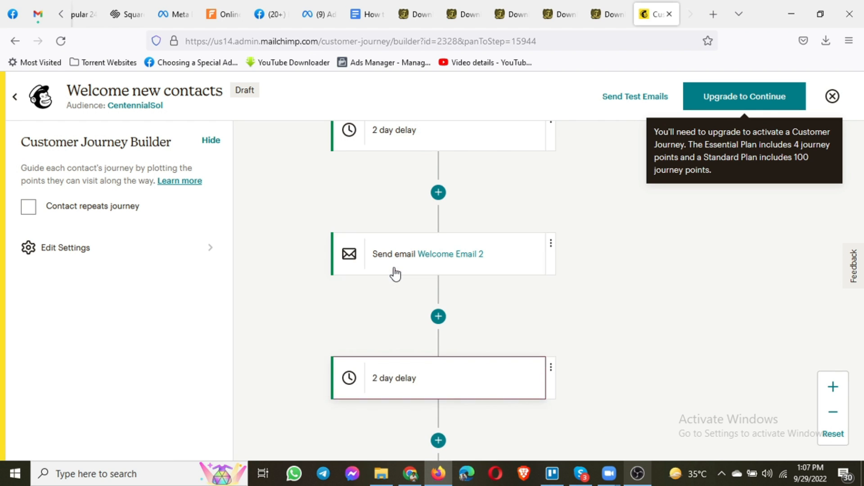
{"action": "left_click", "coordinate": [384, 139]}
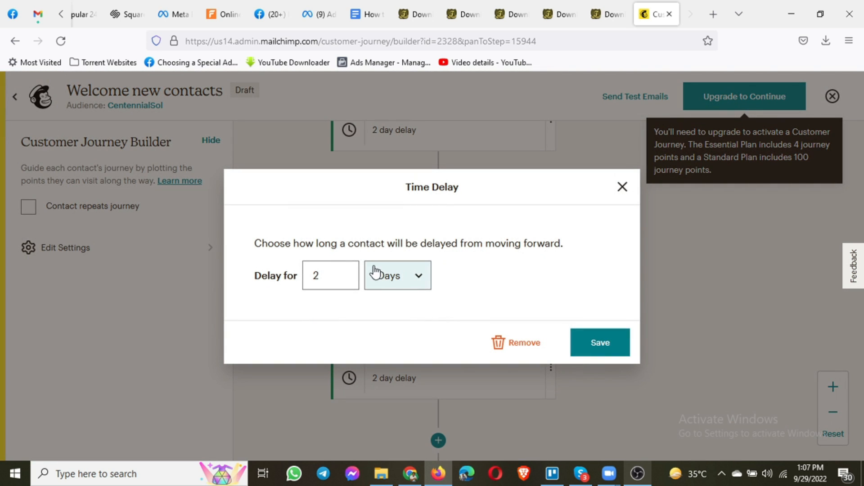
{"action": "left_click", "coordinate": [315, 276]}
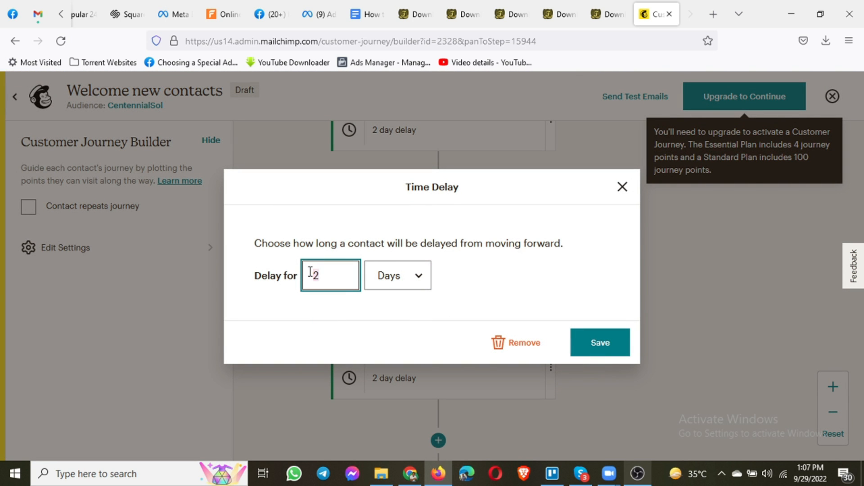
{"action": "type", "text": "5"}
{"action": "left_click", "coordinate": [603, 355]}
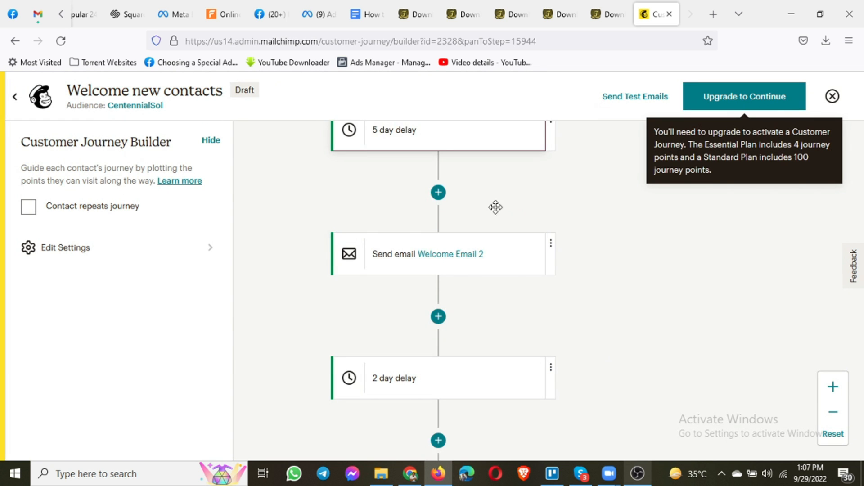
Step: Review the journey points after the first delay and the If/Else conditions following Welcome Email 2, then save those conditions
{"action": "scroll", "coordinate": [496, 207], "scroll_direction": "up", "scroll_amount": 3}
{"action": "scroll", "coordinate": [423, 191], "scroll_direction": "down", "scroll_amount": 1}
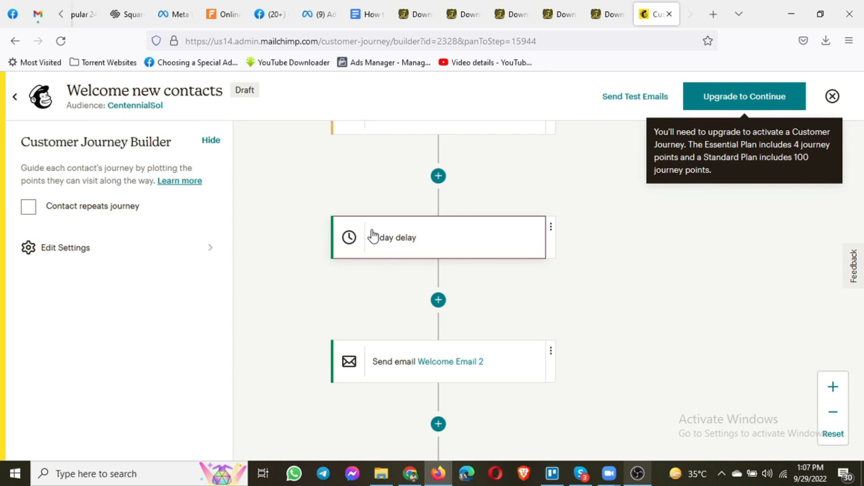
{"action": "scroll", "coordinate": [405, 337], "scroll_direction": "down", "scroll_amount": 2}
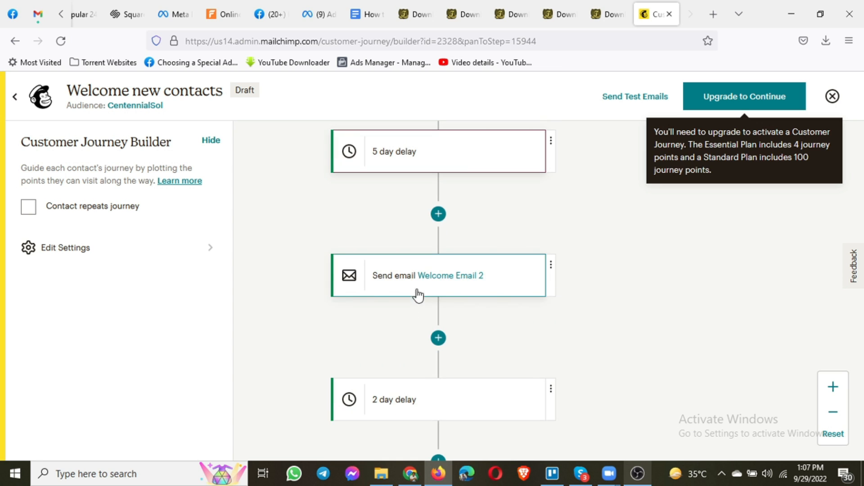
{"action": "scroll", "coordinate": [469, 302], "scroll_direction": "down", "scroll_amount": 2}
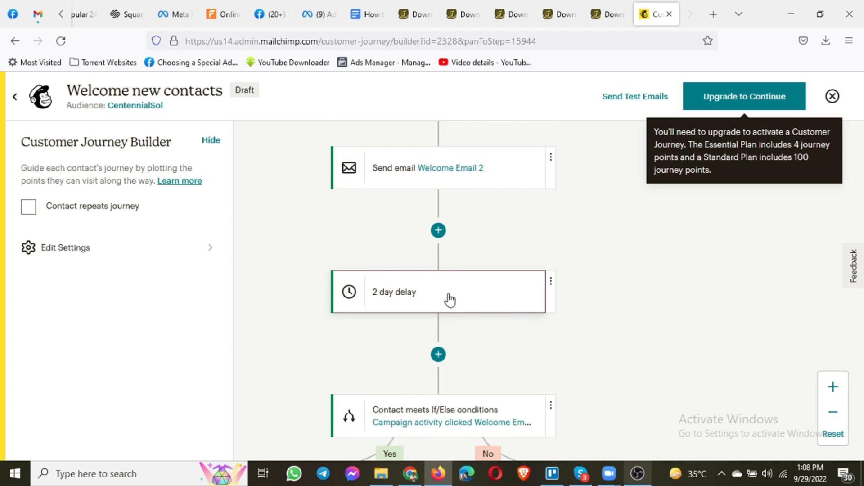
{"action": "scroll", "coordinate": [447, 299], "scroll_direction": "down", "scroll_amount": 1}
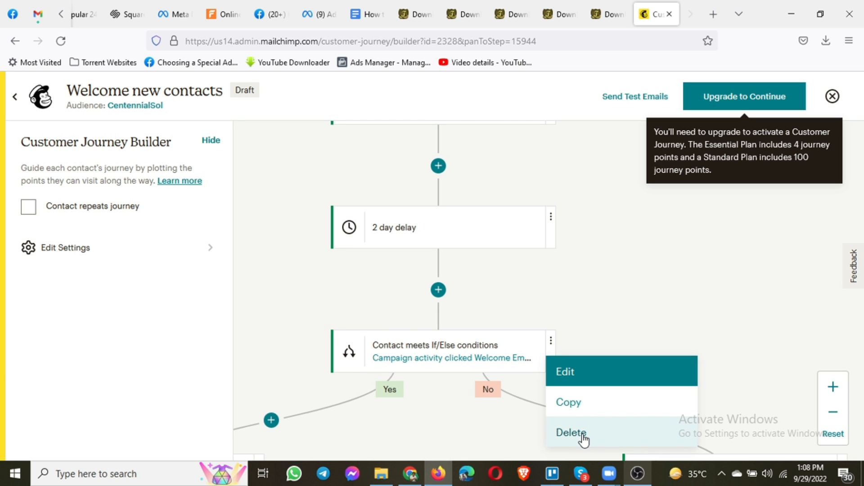
{"action": "left_click", "coordinate": [568, 369]}
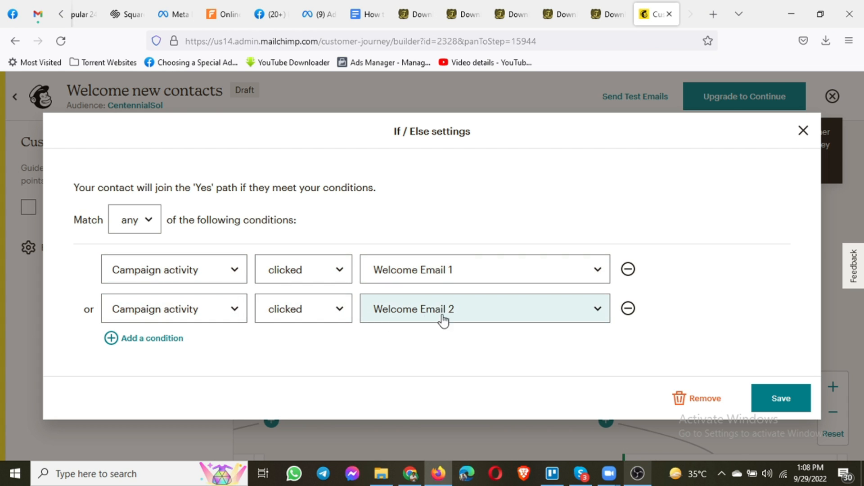
{"action": "left_click", "coordinate": [794, 404]}
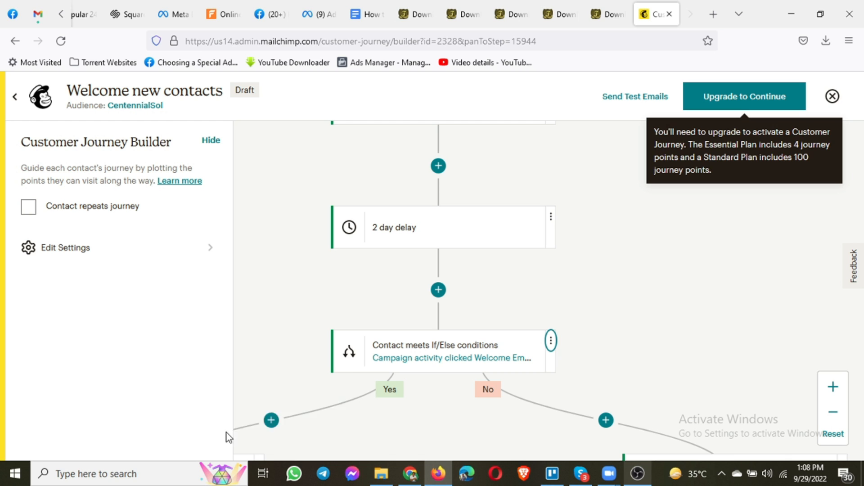
Step: Check the match options of the If/Else point following Welcome Email 2, keep the any option and save
{"action": "scroll", "coordinate": [322, 407], "scroll_direction": "down", "scroll_amount": 2}
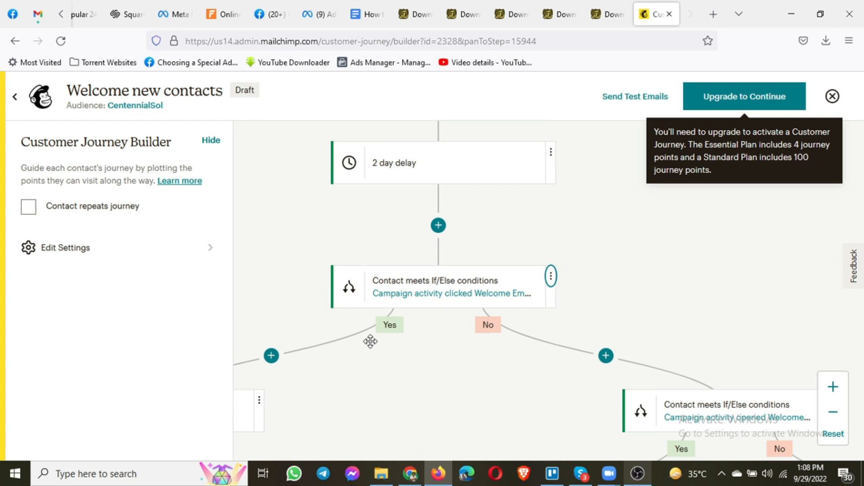
{"action": "left_click", "coordinate": [484, 324]}
{"action": "left_click", "coordinate": [551, 279]}
{"action": "left_click", "coordinate": [596, 318]}
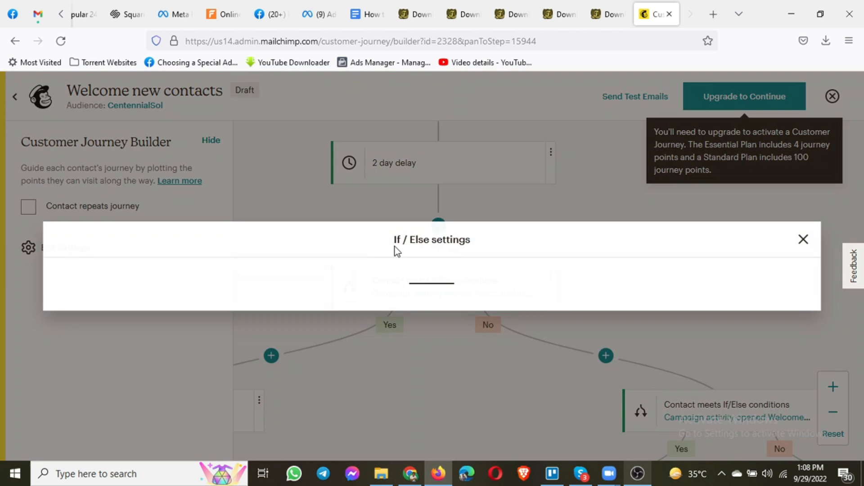
{"action": "left_click", "coordinate": [148, 230]}
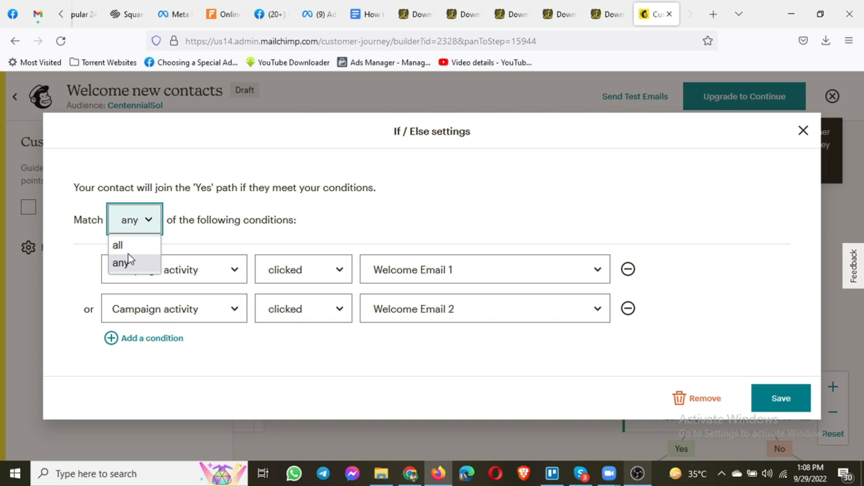
{"action": "left_click", "coordinate": [786, 402]}
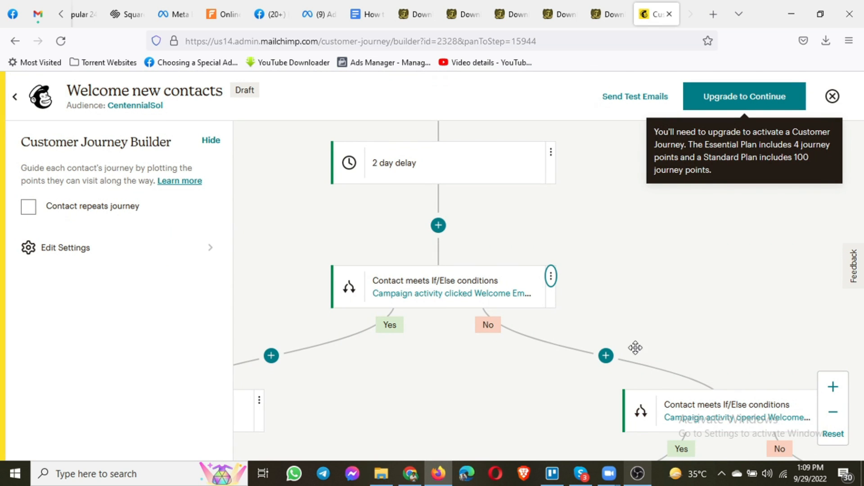
Step: Reopen the same If/Else settings, examine the explanation of the Yes path and save them
{"action": "left_click", "coordinate": [551, 277]}
{"action": "left_click", "coordinate": [567, 304]}
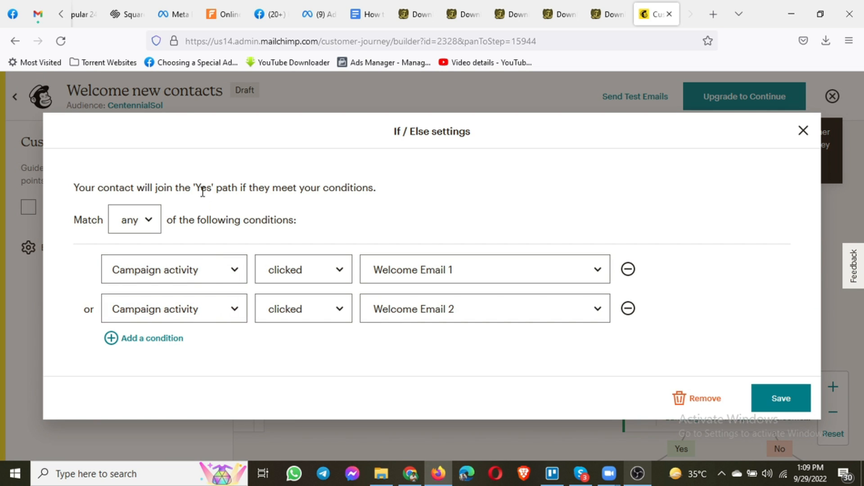
{"action": "left_click_drag", "start_coordinate": [194, 187], "coordinate": [264, 190]}
{"action": "left_click", "coordinate": [777, 402]}
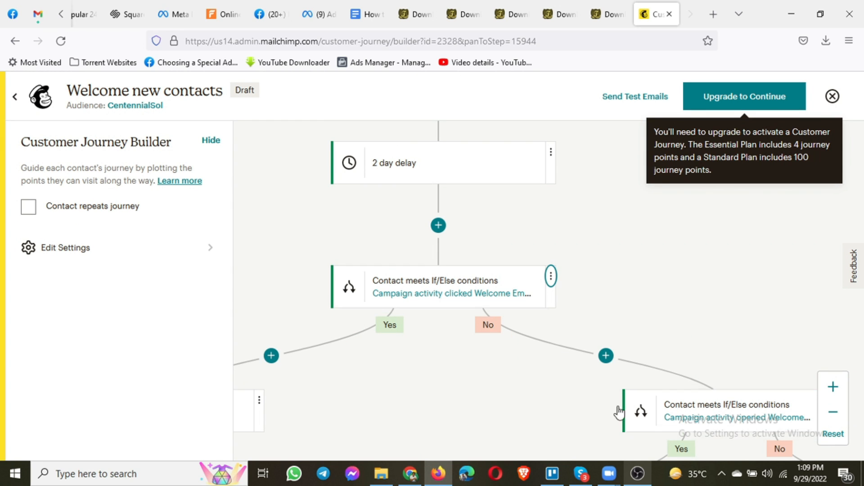
Step: Check the tag and action options of the High Engagement tag point on the Yes path, keep the Add action and save
{"action": "scroll", "coordinate": [708, 332], "scroll_direction": "down", "scroll_amount": 3}
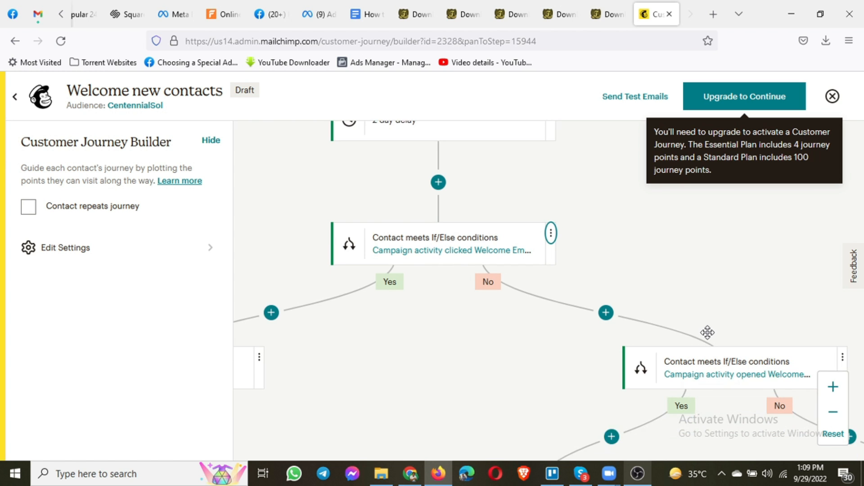
{"action": "left_click_drag", "start_coordinate": [387, 316], "coordinate": [600, 285]}
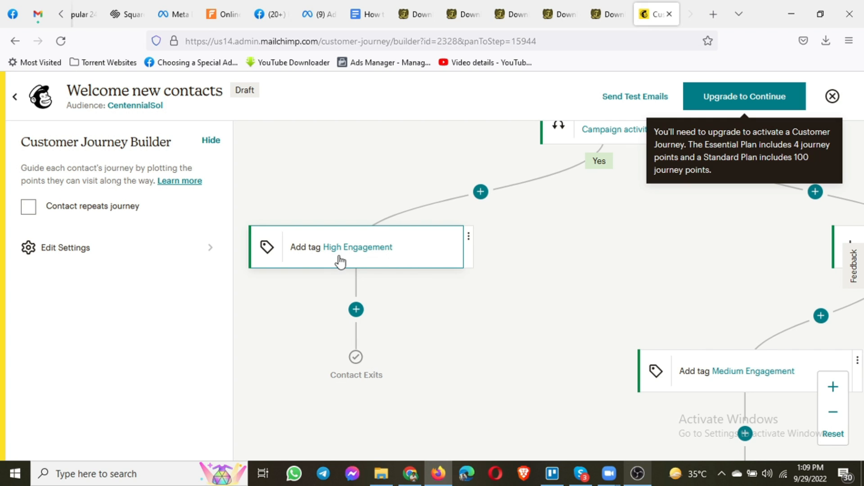
{"action": "scroll", "coordinate": [490, 310], "scroll_direction": "up", "scroll_amount": 2}
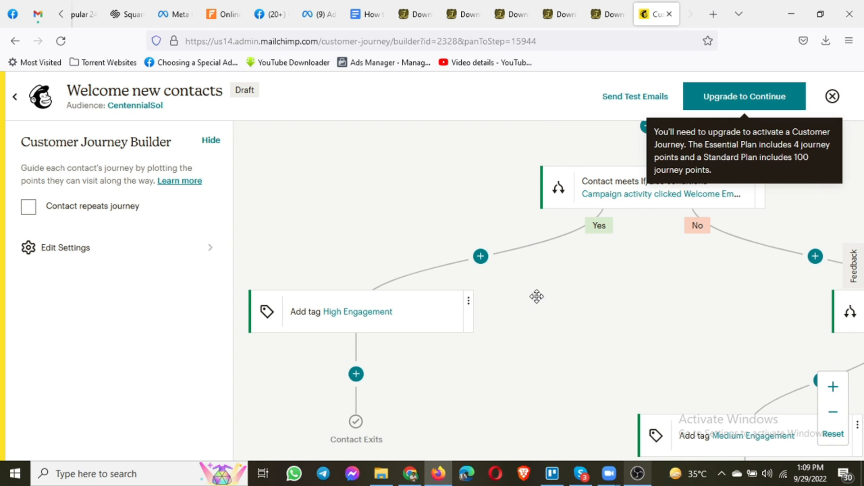
{"action": "left_click", "coordinate": [469, 302]}
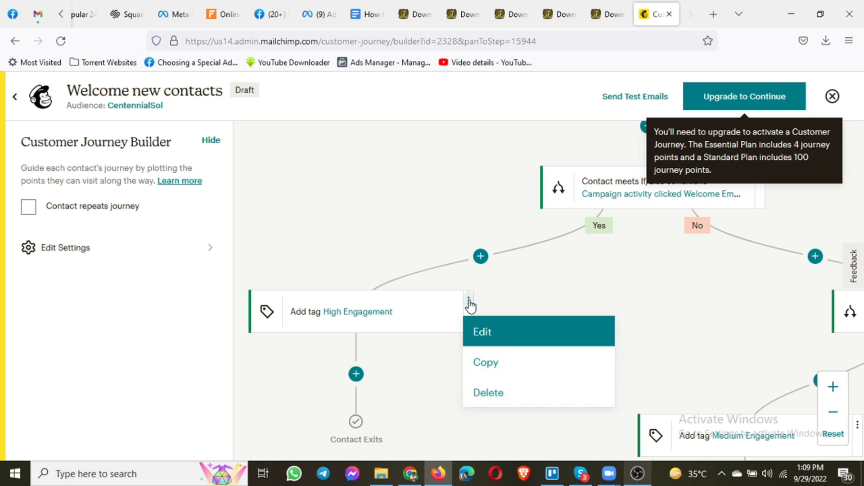
{"action": "left_click", "coordinate": [481, 332]}
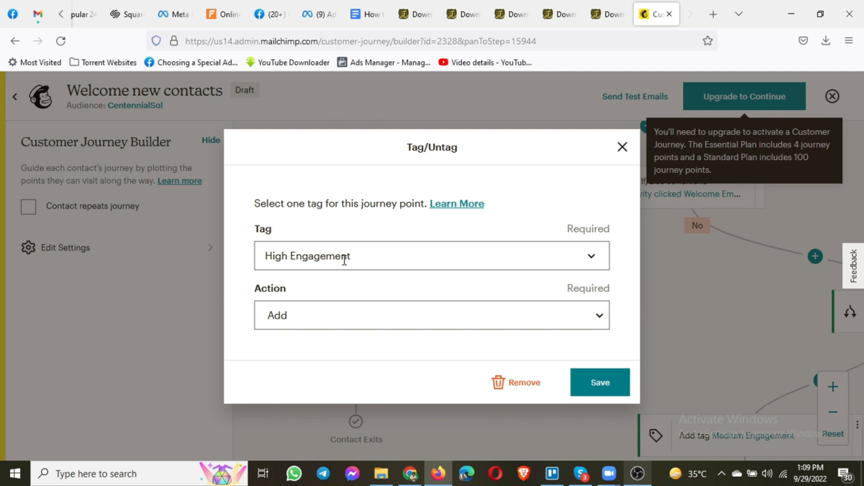
{"action": "left_click", "coordinate": [594, 253]}
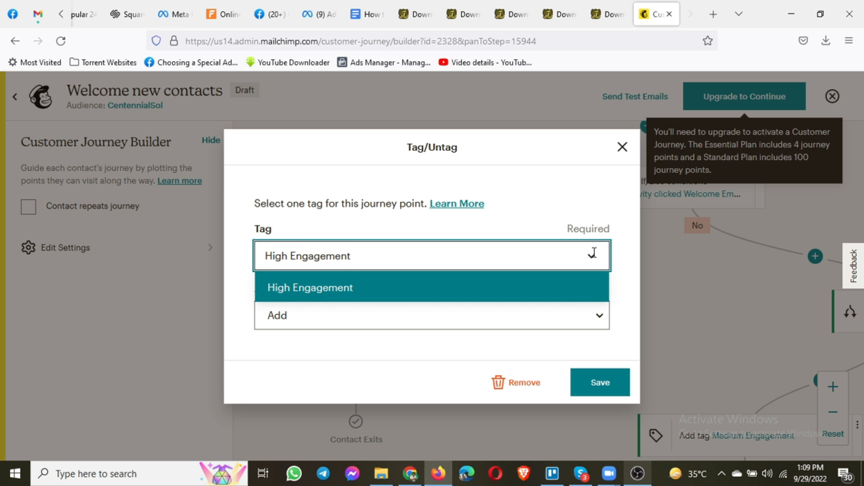
{"action": "left_click", "coordinate": [594, 253]}
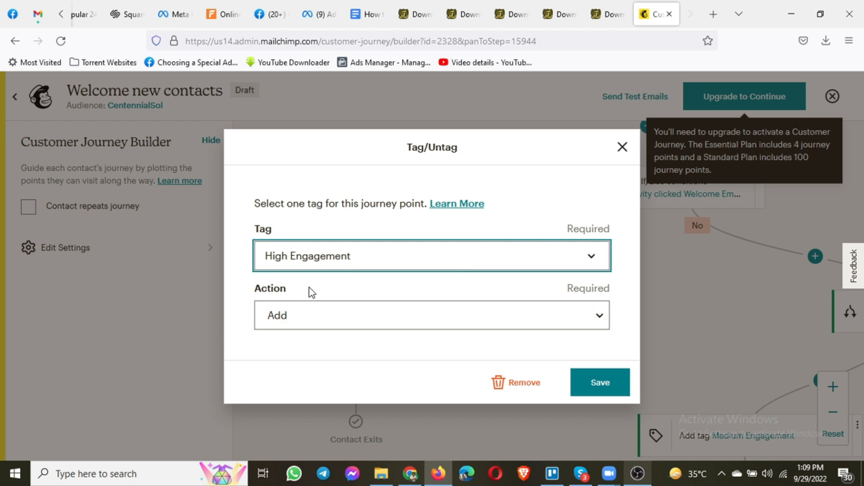
{"action": "left_click", "coordinate": [600, 318]}
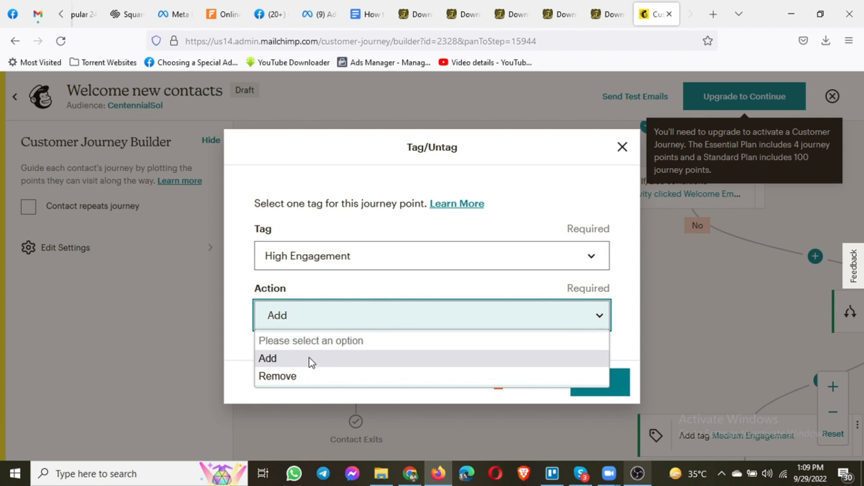
{"action": "left_click", "coordinate": [297, 352]}
{"action": "left_click", "coordinate": [603, 382]}
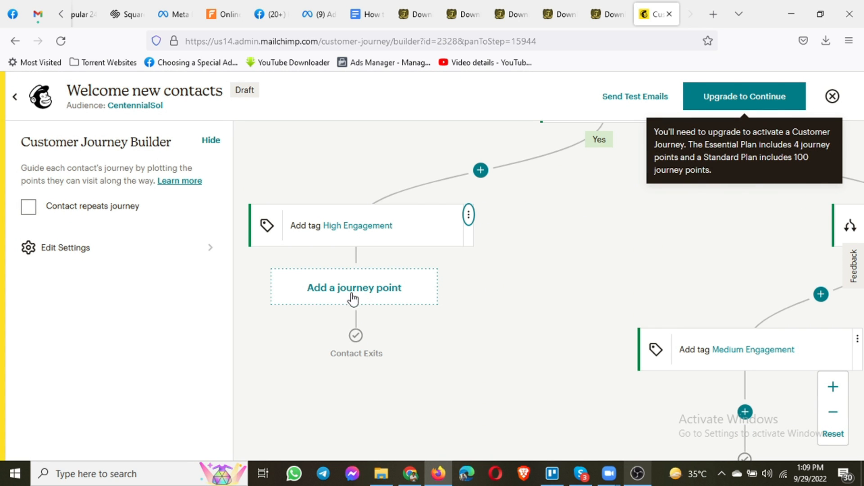
Step: Add a Send email journey point directly after the High Engagement tag and close its settings without editing them
{"action": "left_click", "coordinate": [355, 296]}
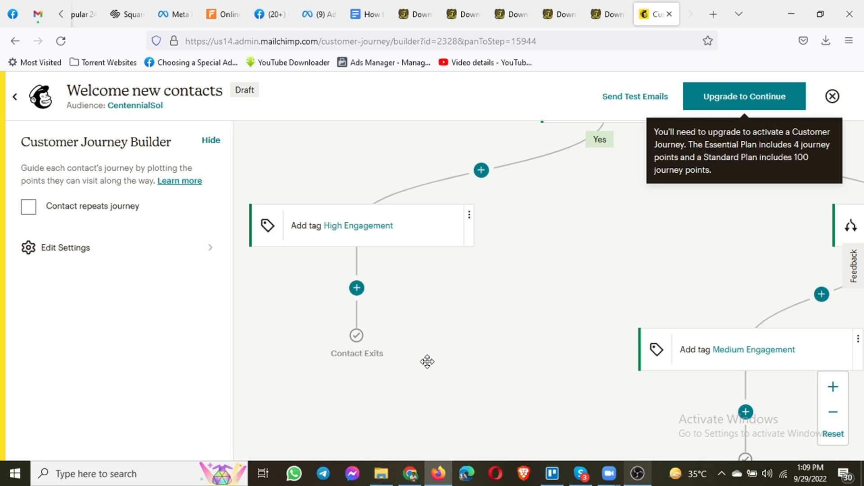
{"action": "left_click", "coordinate": [363, 298]}
{"action": "left_click", "coordinate": [363, 296]}
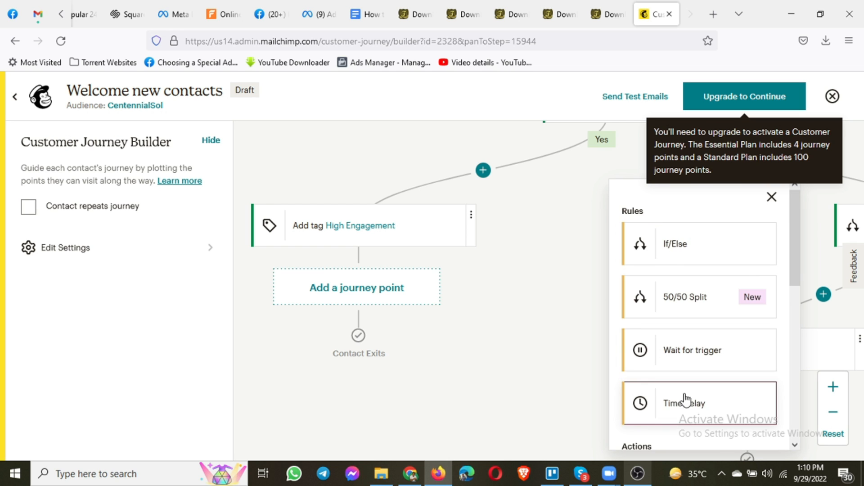
{"action": "scroll", "coordinate": [660, 321], "scroll_direction": "down", "scroll_amount": 3}
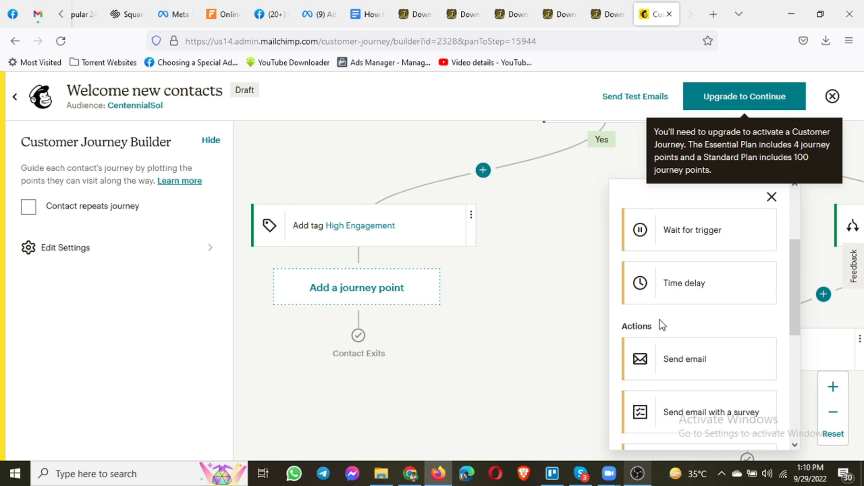
{"action": "left_click", "coordinate": [694, 345]}
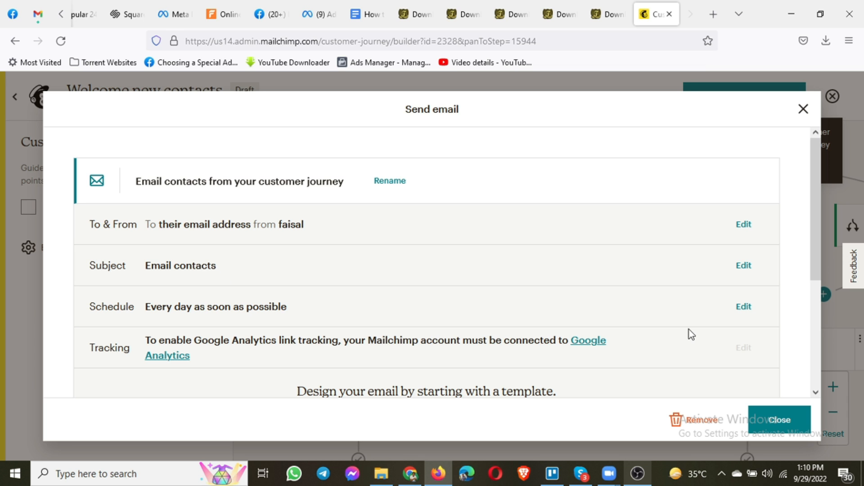
{"action": "left_click", "coordinate": [779, 419]}
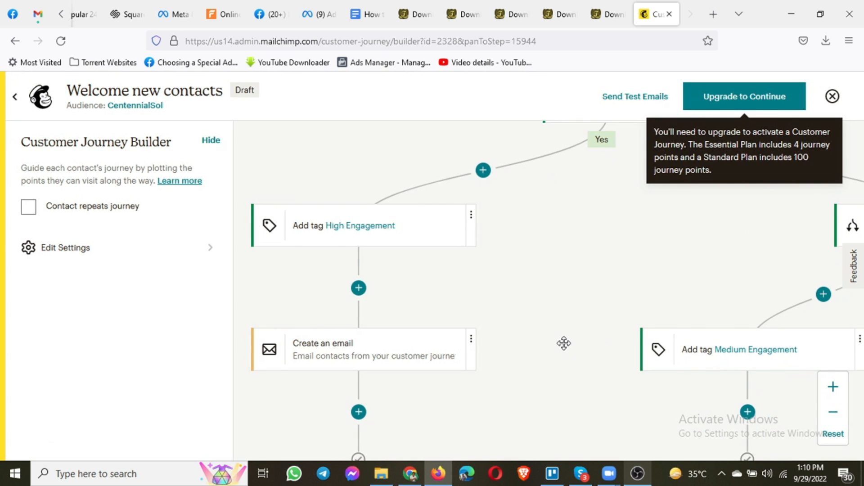
Step: Delete the If/Else point for opened Welcome Email on the No branch, keeping its 'No' path
{"action": "left_click_drag", "start_coordinate": [588, 258], "coordinate": [486, 274]}
{"action": "left_click_drag", "start_coordinate": [648, 233], "coordinate": [442, 274]}
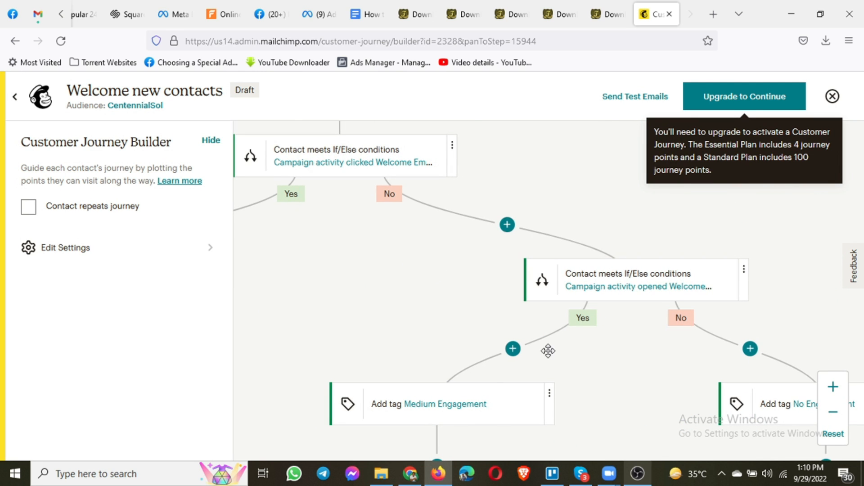
{"action": "left_click", "coordinate": [744, 270]}
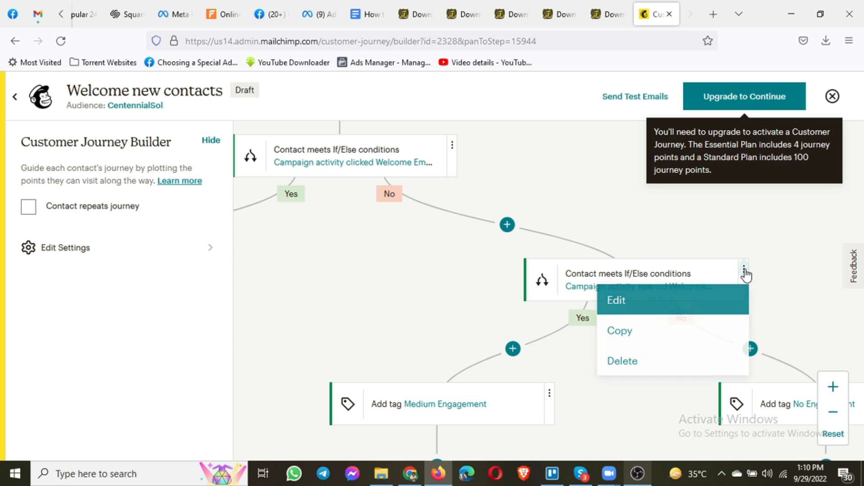
{"action": "left_click", "coordinate": [627, 362]}
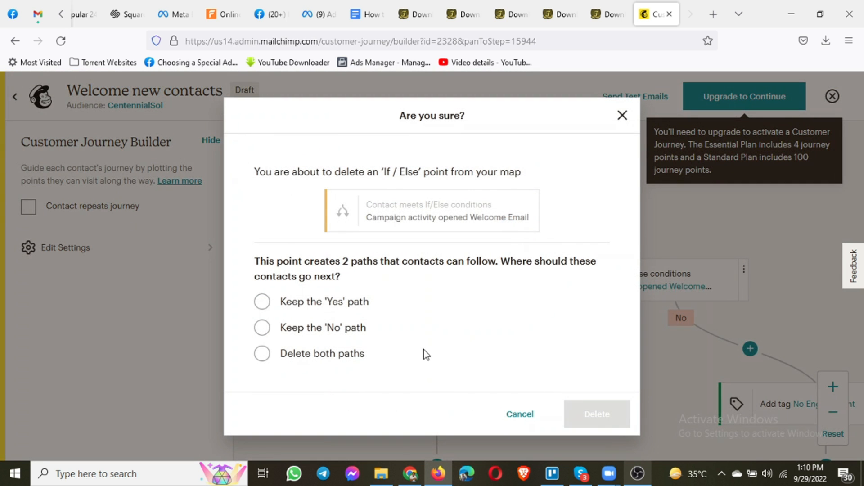
{"action": "left_click", "coordinate": [264, 331]}
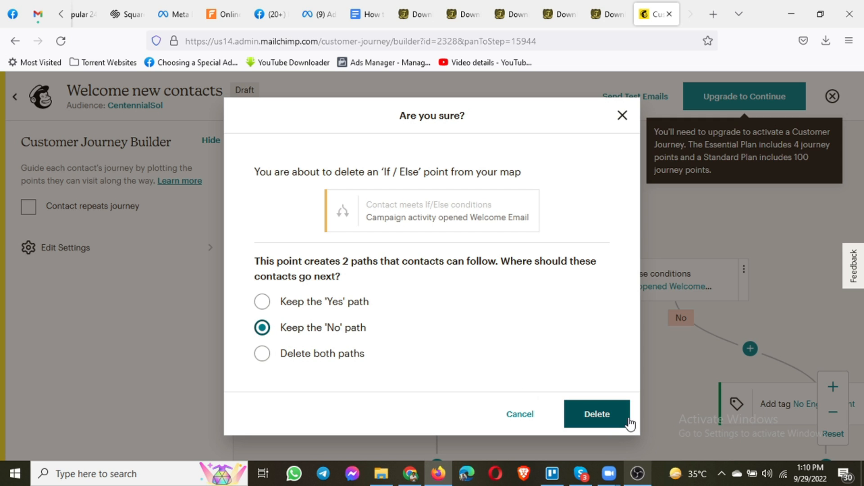
{"action": "left_click", "coordinate": [615, 415]}
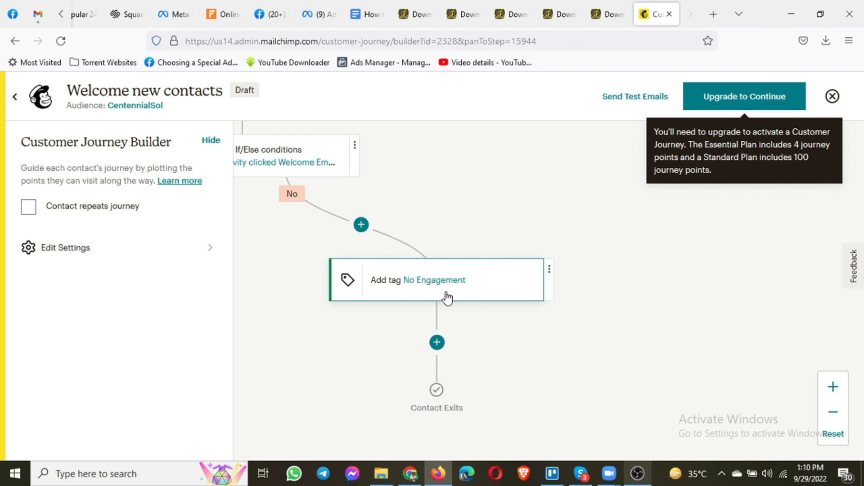
Step: Add an Unsubscribe journey point after the No Engagement tag and save it with the Unsubscribe action
{"action": "left_click", "coordinate": [435, 356]}
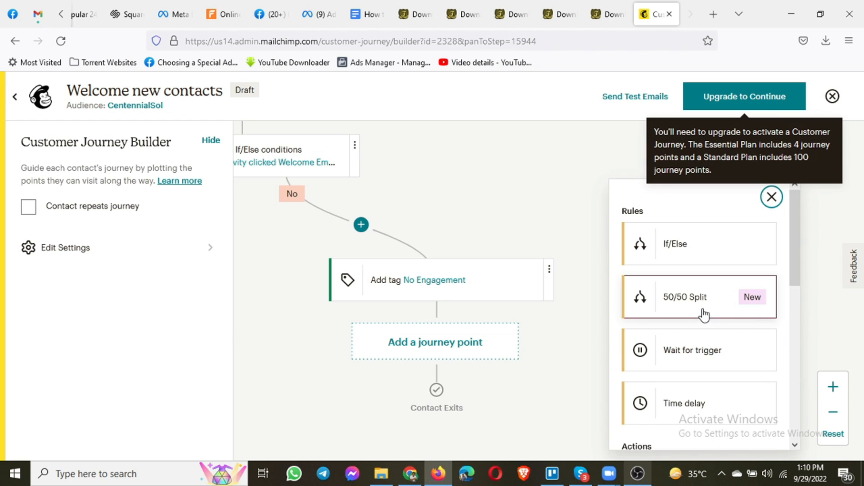
{"action": "scroll", "coordinate": [705, 316], "scroll_direction": "down", "scroll_amount": 2}
{"action": "scroll", "coordinate": [718, 363], "scroll_direction": "down", "scroll_amount": 4}
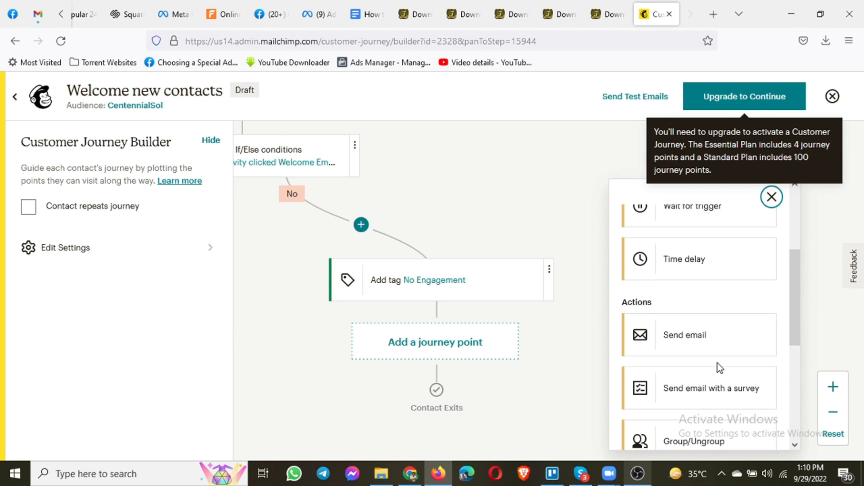
{"action": "scroll", "coordinate": [718, 363], "scroll_direction": "down", "scroll_amount": 3}
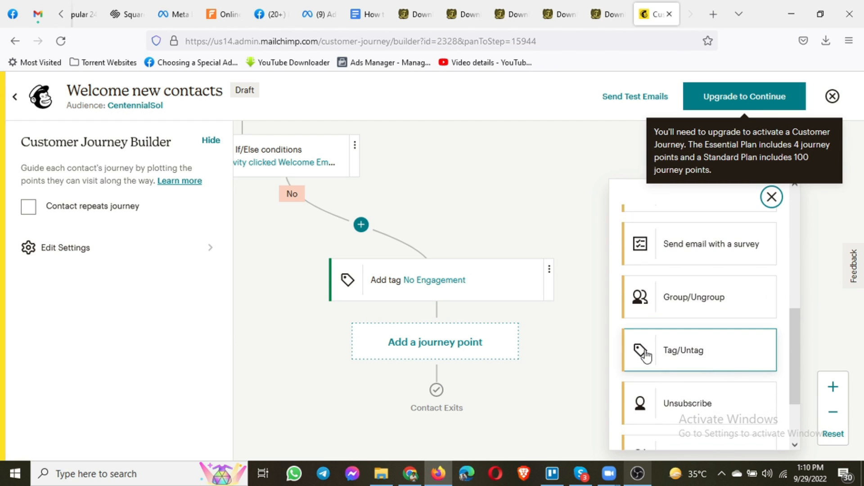
{"action": "scroll", "coordinate": [702, 362], "scroll_direction": "down", "scroll_amount": 2}
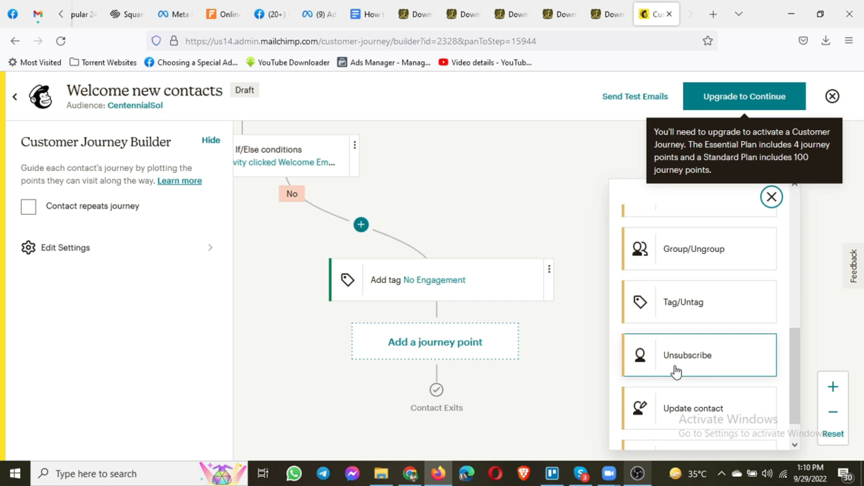
{"action": "scroll", "coordinate": [675, 373], "scroll_direction": "down", "scroll_amount": 2}
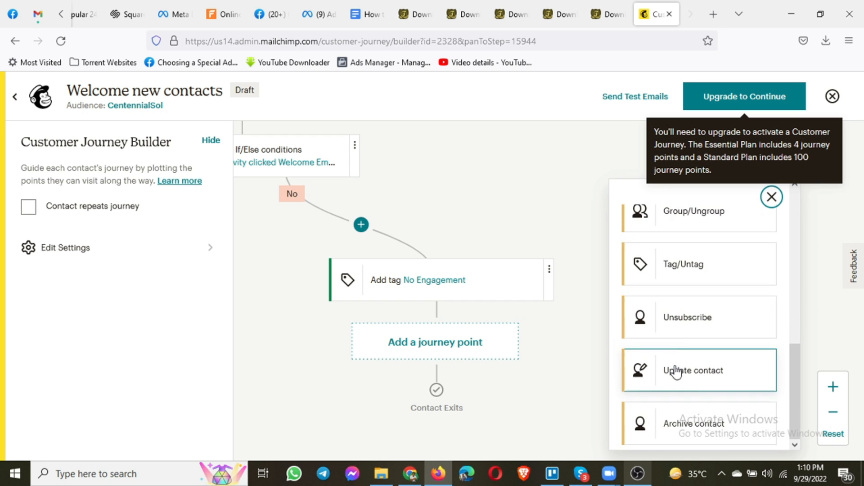
{"action": "left_click", "coordinate": [683, 332]}
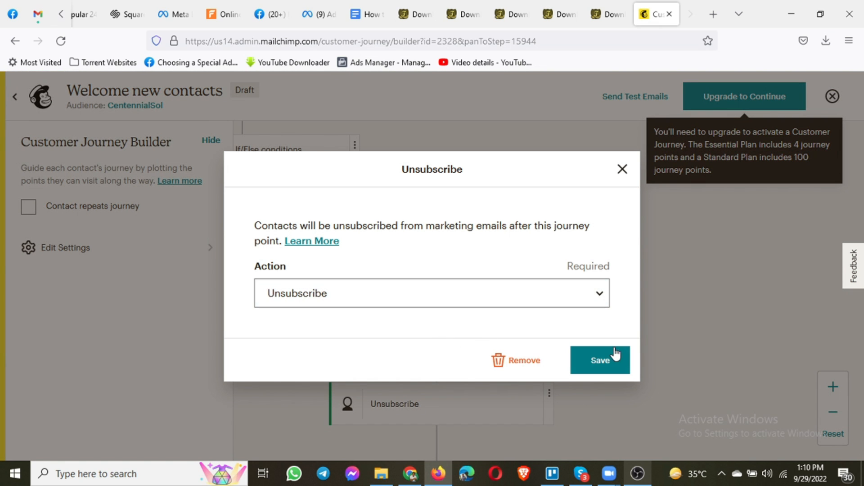
{"action": "left_click", "coordinate": [615, 351]}
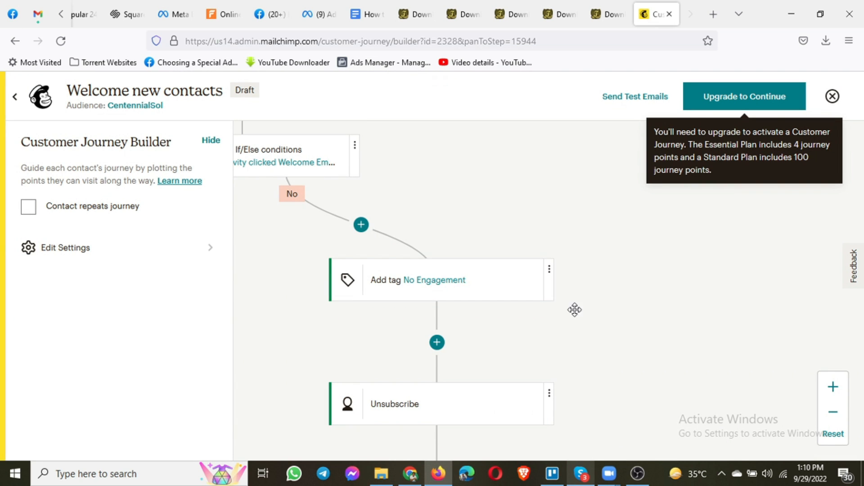
Step: Review the whole journey map from its starting point to the ends of the Yes and No branches
{"action": "left_click_drag", "start_coordinate": [618, 290], "coordinate": [718, 294]}
{"action": "left_click", "coordinate": [831, 410]}
{"action": "left_click", "coordinate": [831, 411]}
{"action": "left_click", "coordinate": [831, 411]}
{"action": "left_click_drag", "start_coordinate": [619, 214], "coordinate": [654, 271]}
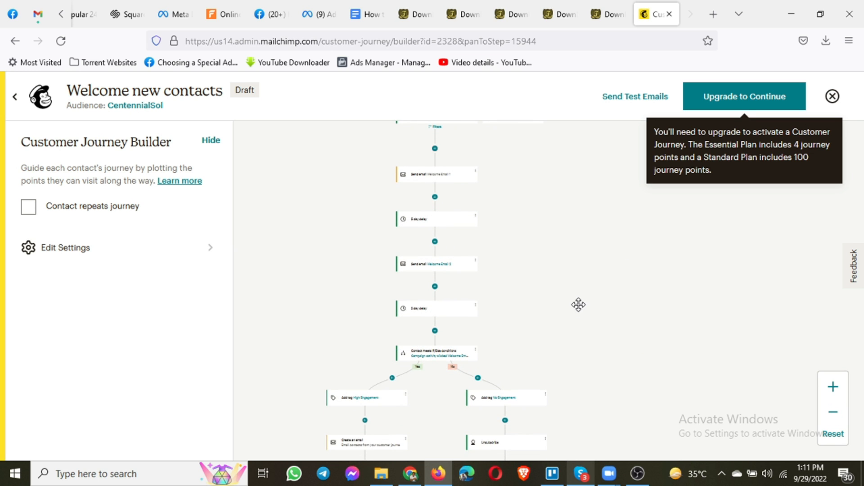
{"action": "left_click_drag", "start_coordinate": [603, 245], "coordinate": [611, 228]}
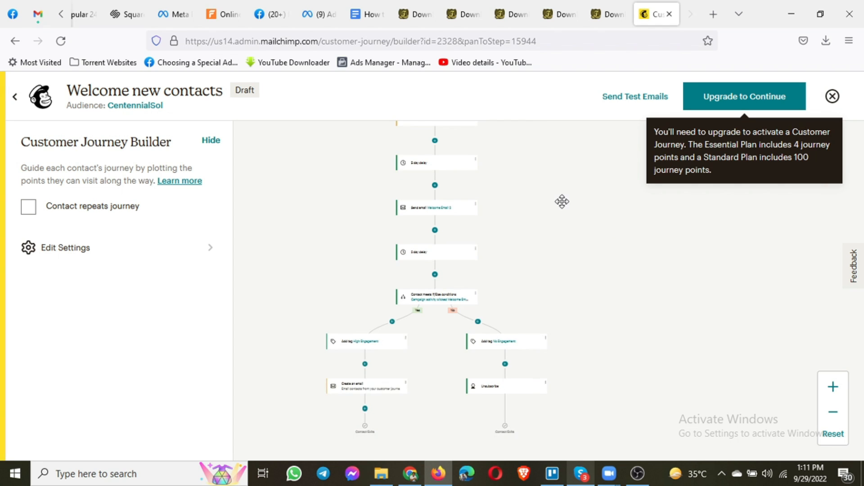
{"action": "left_click_drag", "start_coordinate": [558, 189], "coordinate": [562, 227]}
{"action": "left_click_drag", "start_coordinate": [571, 331], "coordinate": [569, 260]}
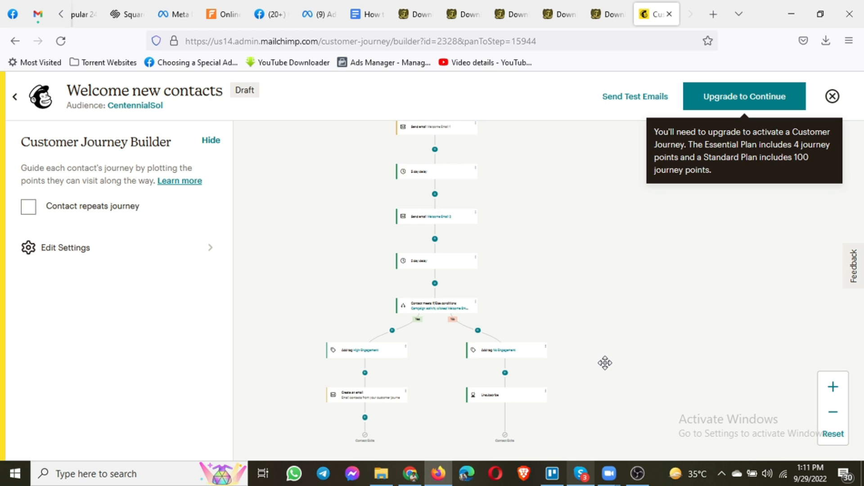
{"action": "scroll", "coordinate": [552, 235], "scroll_direction": "up", "scroll_amount": 4}
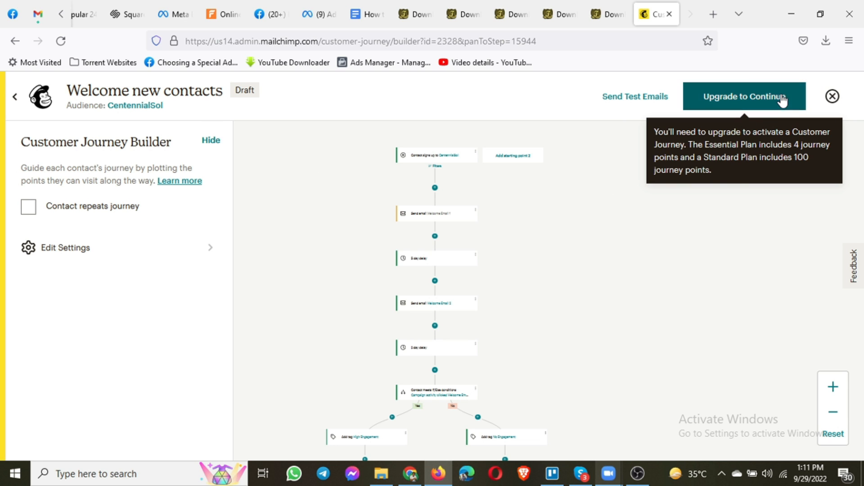
Step: Exit the journey builder and open the pre-built Abandoned cart reminder (new vs. returning) journey from the Customer Journeys overview
{"action": "left_click", "coordinate": [832, 96]}
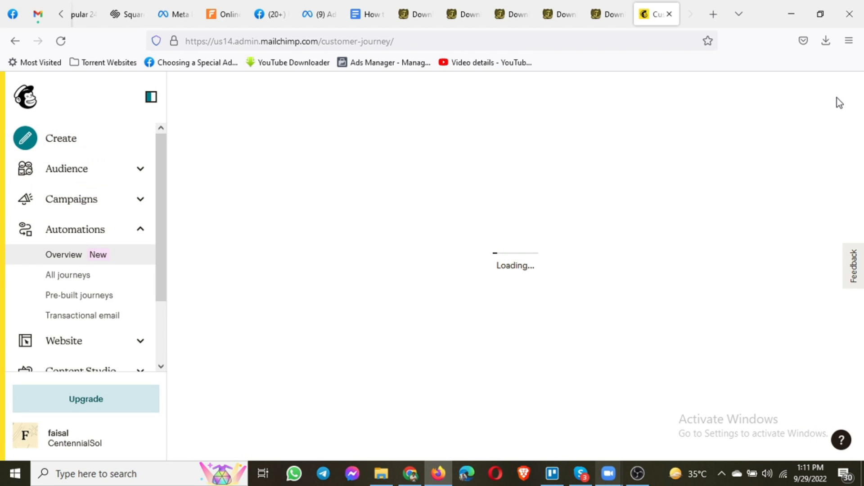
{"action": "scroll", "coordinate": [376, 286], "scroll_direction": "down", "scroll_amount": 6}
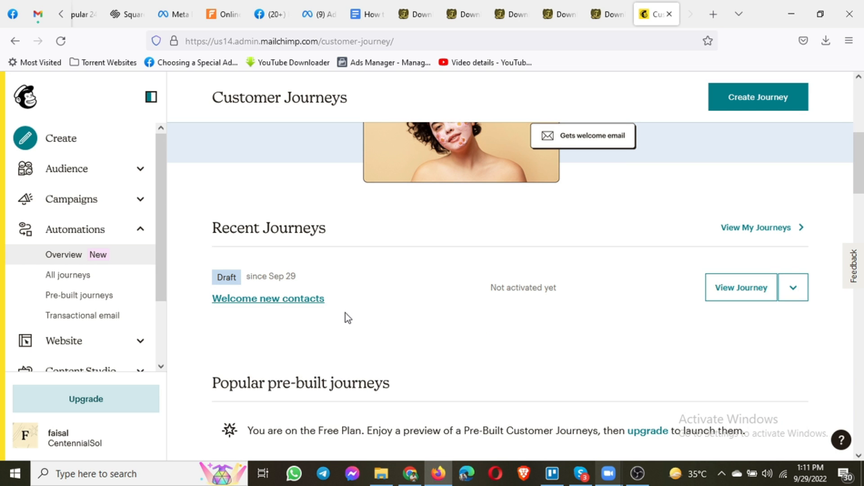
{"action": "scroll", "coordinate": [346, 319], "scroll_direction": "down", "scroll_amount": 7}
{"action": "left_click", "coordinate": [321, 338]}
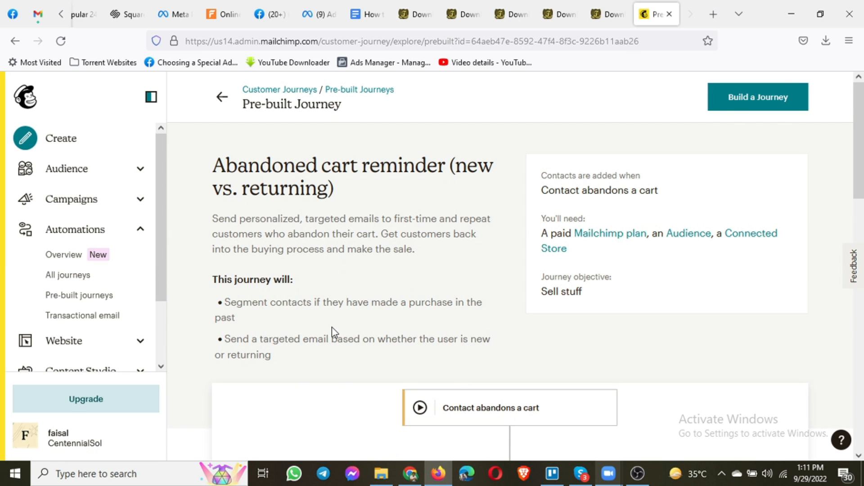
Step: Preview the Abandoned cart reminder (new vs. returning) journey and start building it for the CentennialSol audience
{"action": "scroll", "coordinate": [351, 337], "scroll_direction": "down", "scroll_amount": 2}
{"action": "scroll", "coordinate": [600, 350], "scroll_direction": "down", "scroll_amount": 3}
{"action": "scroll", "coordinate": [589, 351], "scroll_direction": "down", "scroll_amount": 3}
{"action": "scroll", "coordinate": [510, 335], "scroll_direction": "up", "scroll_amount": 6}
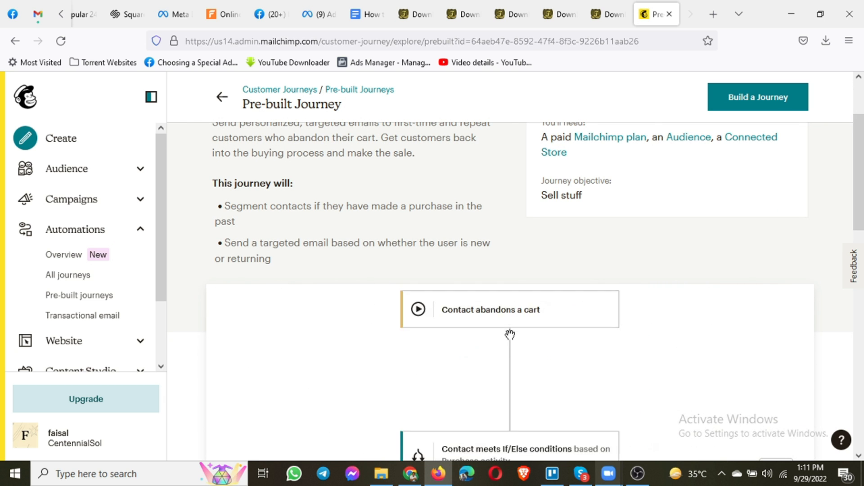
{"action": "left_click", "coordinate": [772, 108]}
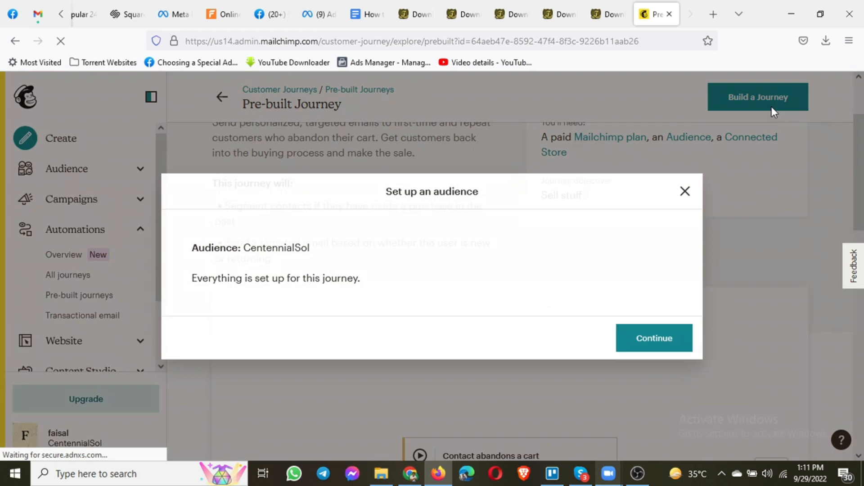
{"action": "left_click", "coordinate": [623, 347]}
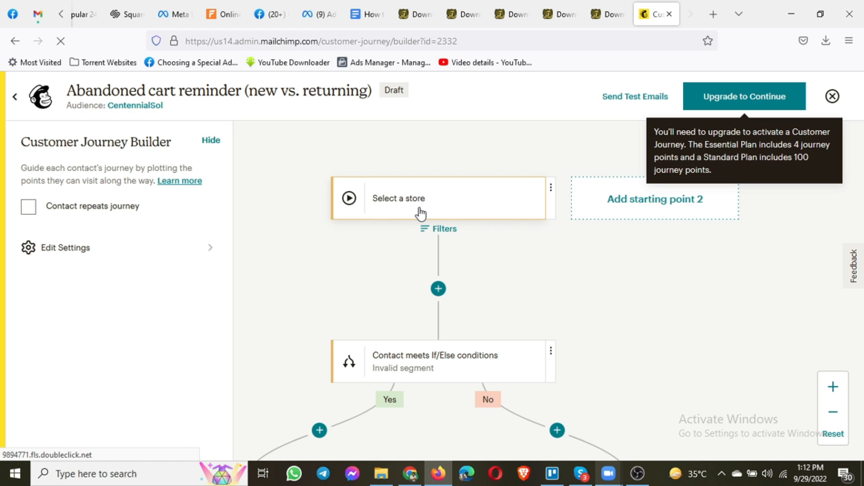
Step: Try to modify the If/Else conditions point below the starting point, and exit the builder to the Home page
{"action": "scroll", "coordinate": [444, 293], "scroll_direction": "down", "scroll_amount": 3}
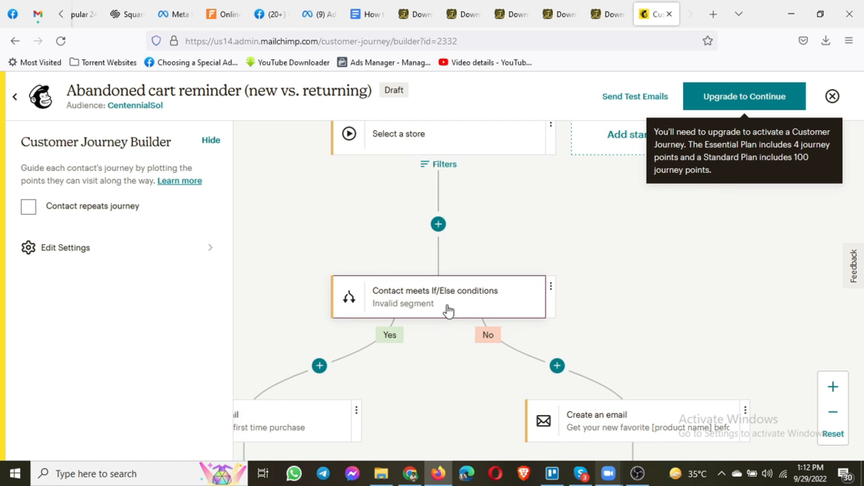
{"action": "left_click", "coordinate": [551, 287]}
{"action": "left_click", "coordinate": [569, 317]}
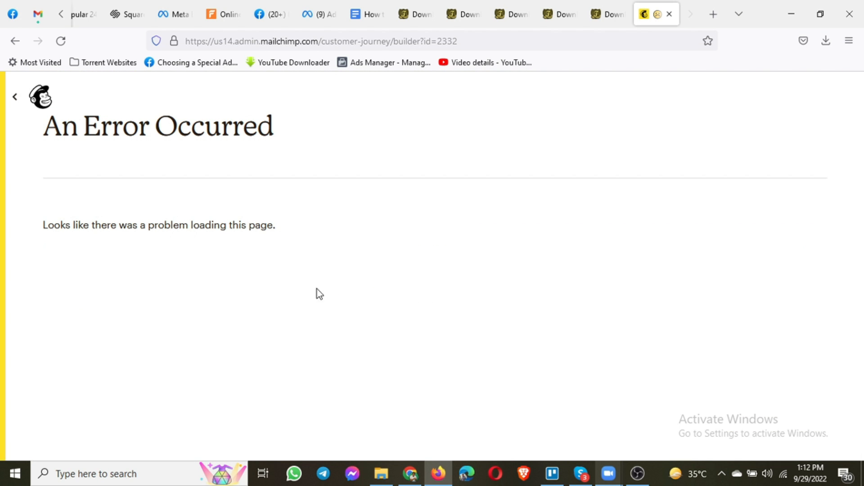
{"action": "left_click_drag", "start_coordinate": [30, 230], "coordinate": [308, 241]}
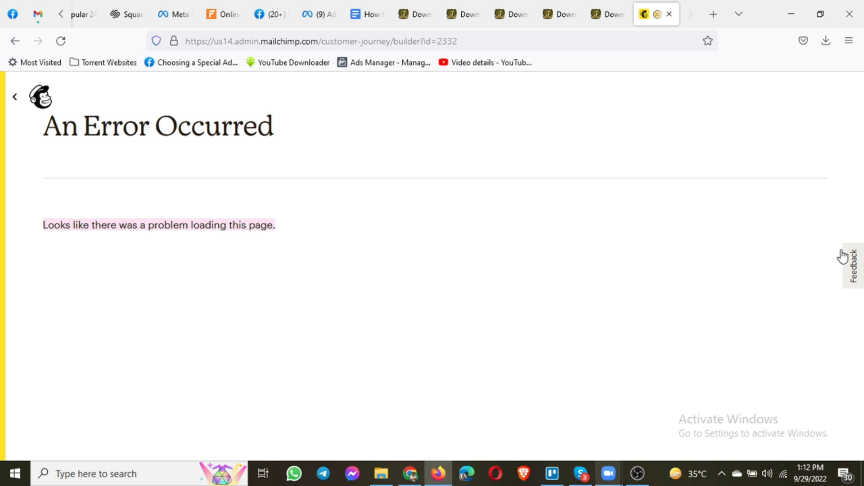
{"action": "left_click", "coordinate": [22, 107]}
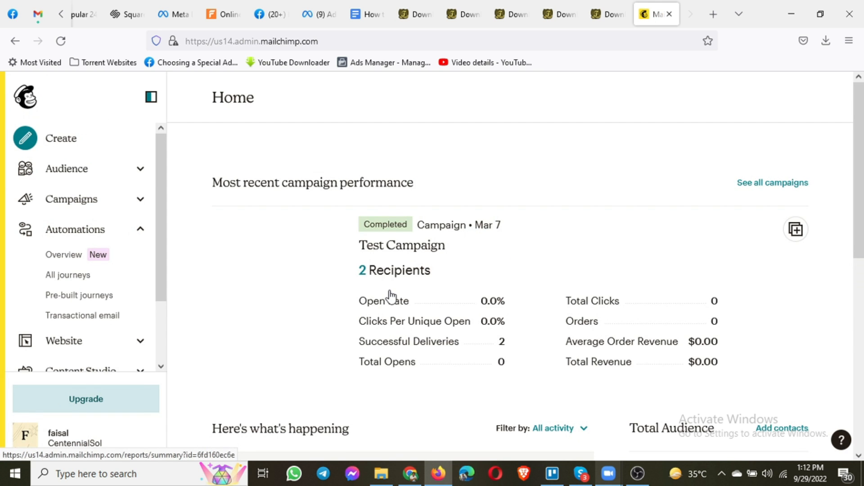
Step: Open the Recover abandoned carts template from the Pre-built Journeys list
{"action": "scroll", "coordinate": [387, 295], "scroll_direction": "down", "scroll_amount": 5}
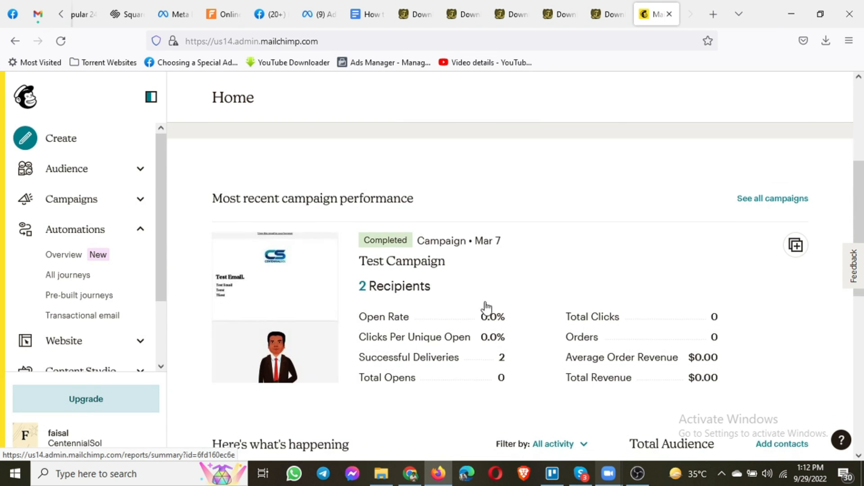
{"action": "scroll", "coordinate": [392, 346], "scroll_direction": "down", "scroll_amount": 3}
{"action": "scroll", "coordinate": [315, 315], "scroll_direction": "up", "scroll_amount": 2}
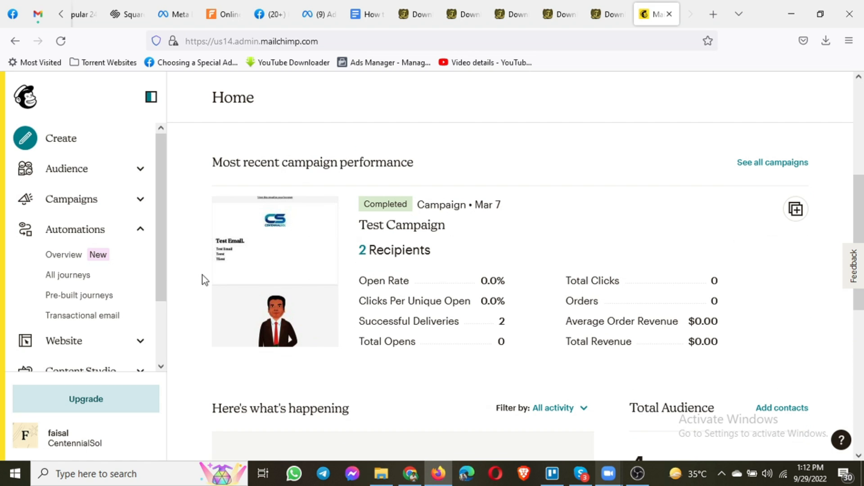
{"action": "left_click", "coordinate": [87, 297]}
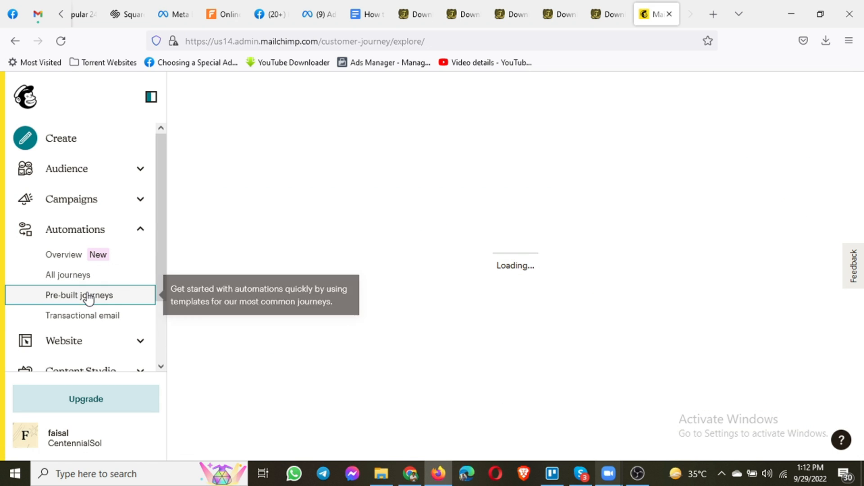
{"action": "scroll", "coordinate": [381, 357], "scroll_direction": "down", "scroll_amount": 4}
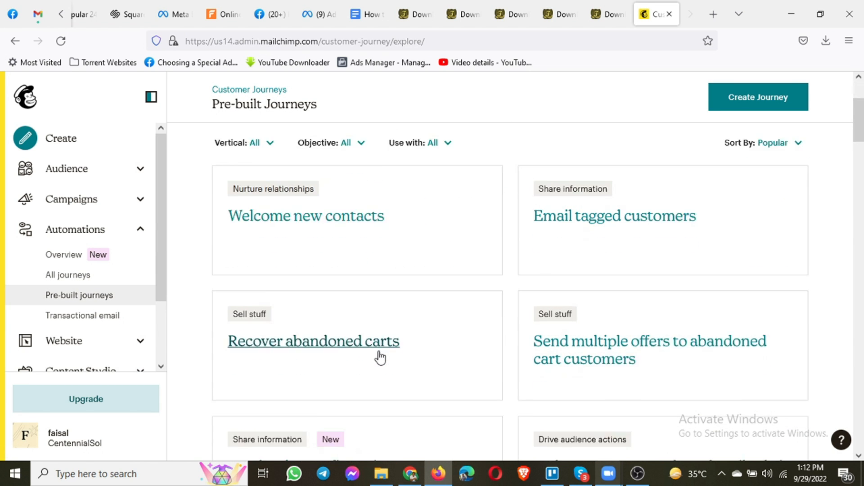
{"action": "left_click", "coordinate": [320, 304]}
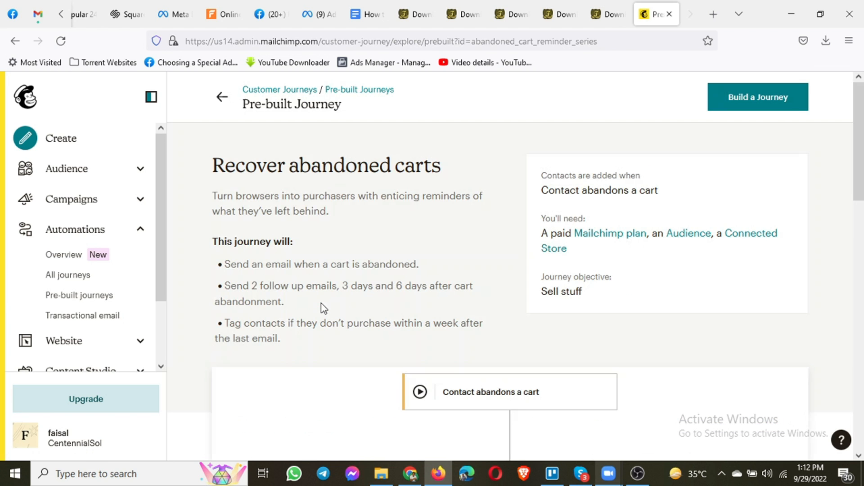
Step: Preview the Recover abandoned carts journey down to its If/Else split and start building it for the CentennialSol audience
{"action": "scroll", "coordinate": [321, 304], "scroll_direction": "down", "scroll_amount": 3}
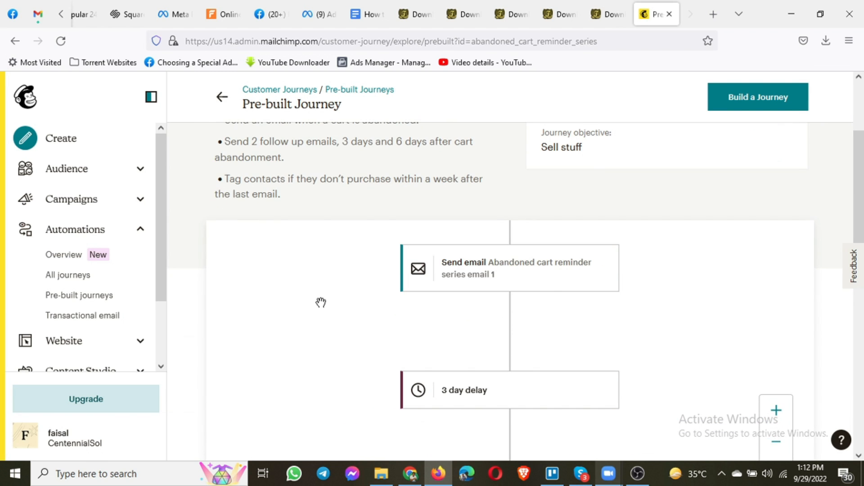
{"action": "scroll", "coordinate": [517, 275], "scroll_direction": "up", "scroll_amount": 3}
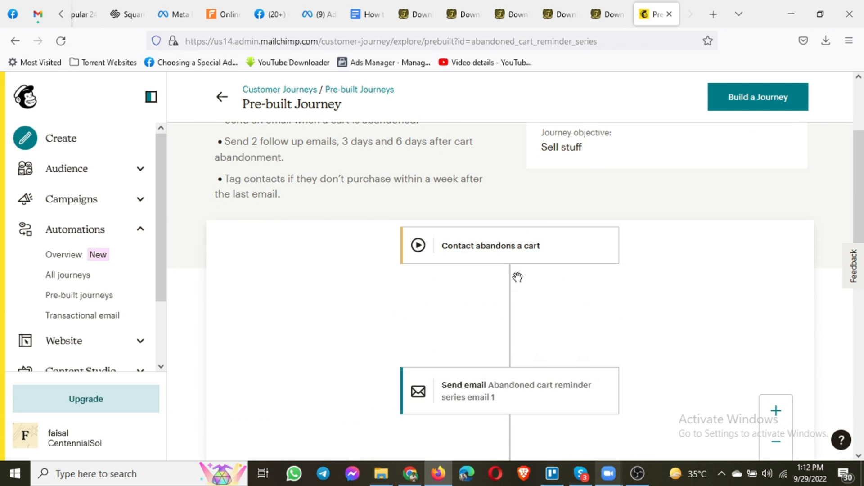
{"action": "scroll", "coordinate": [517, 277], "scroll_direction": "down", "scroll_amount": 2}
{"action": "scroll", "coordinate": [544, 324], "scroll_direction": "down", "scroll_amount": 1}
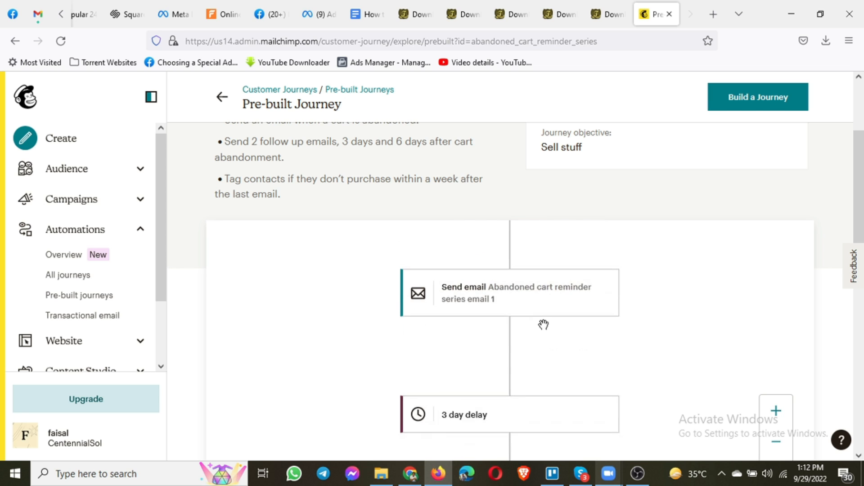
{"action": "scroll", "coordinate": [590, 295], "scroll_direction": "down", "scroll_amount": 2}
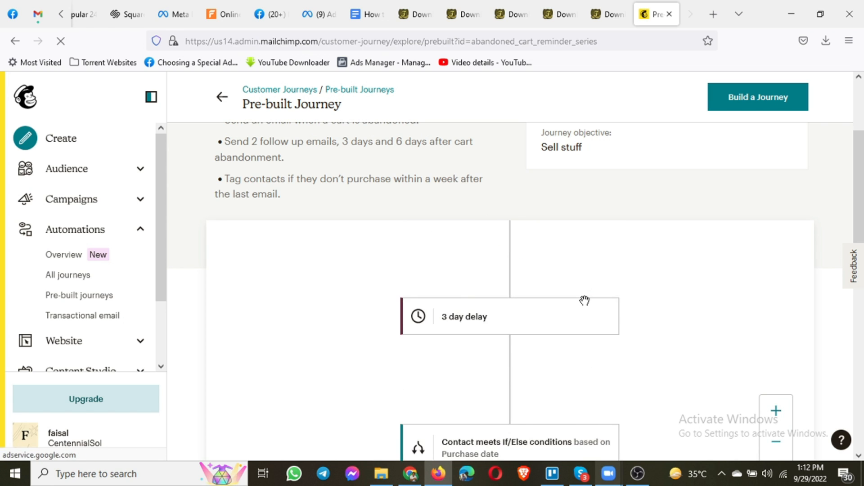
{"action": "scroll", "coordinate": [584, 300], "scroll_direction": "down", "scroll_amount": 2}
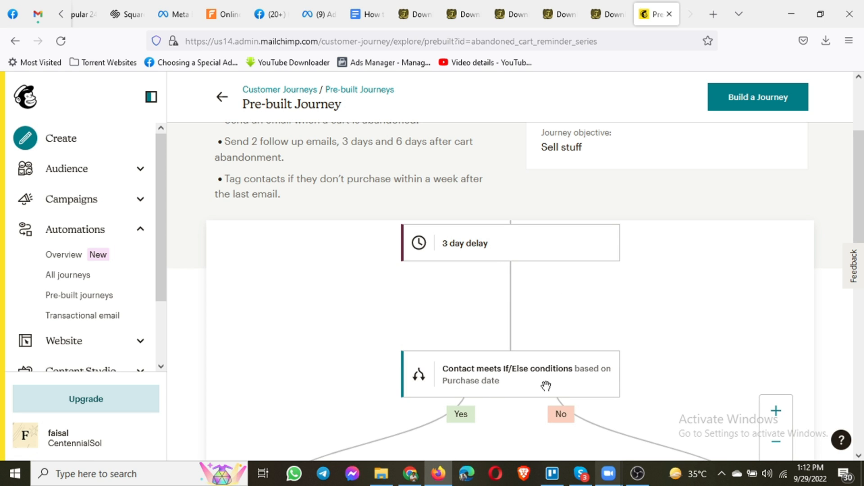
{"action": "left_click", "coordinate": [758, 104]}
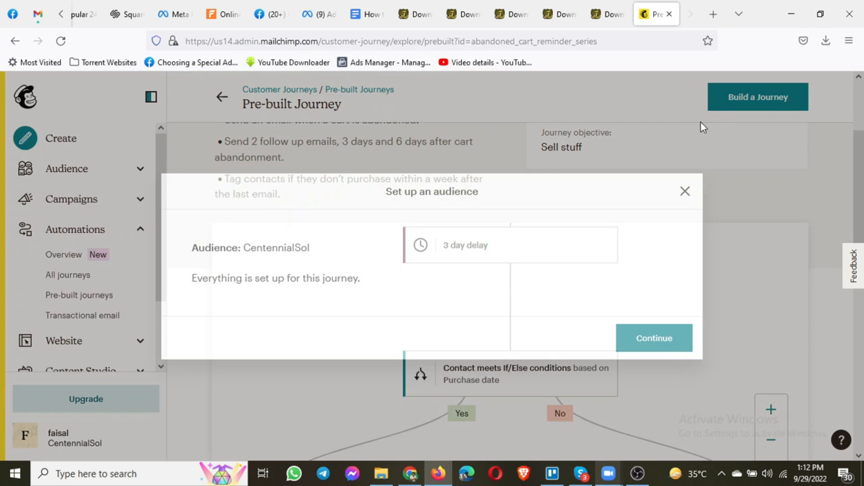
{"action": "left_click", "coordinate": [668, 345]}
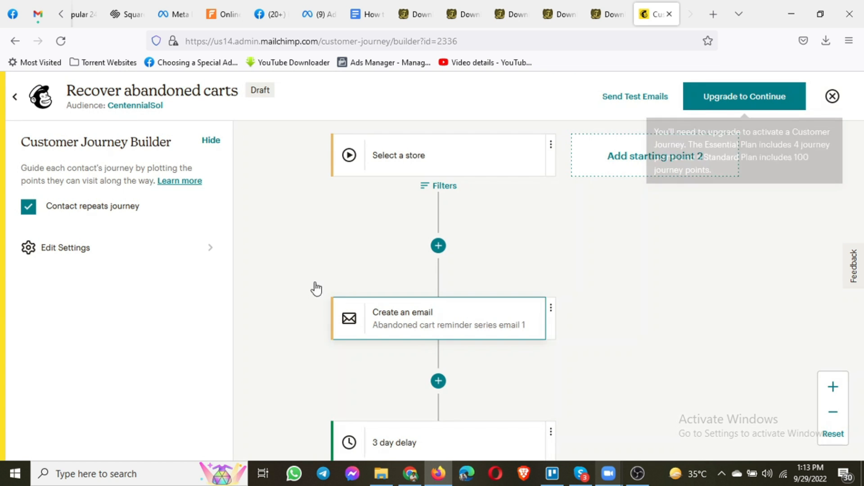
Step: Look over the Recover abandoned carts draft down to its Yes and No branches and exit the journey builder
{"action": "scroll", "coordinate": [315, 281], "scroll_direction": "down", "scroll_amount": 6}
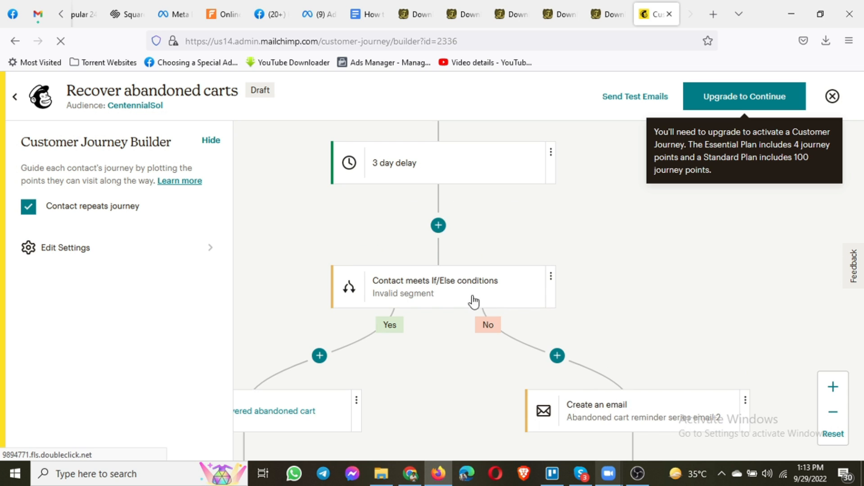
{"action": "scroll", "coordinate": [488, 256], "scroll_direction": "up", "scroll_amount": 6}
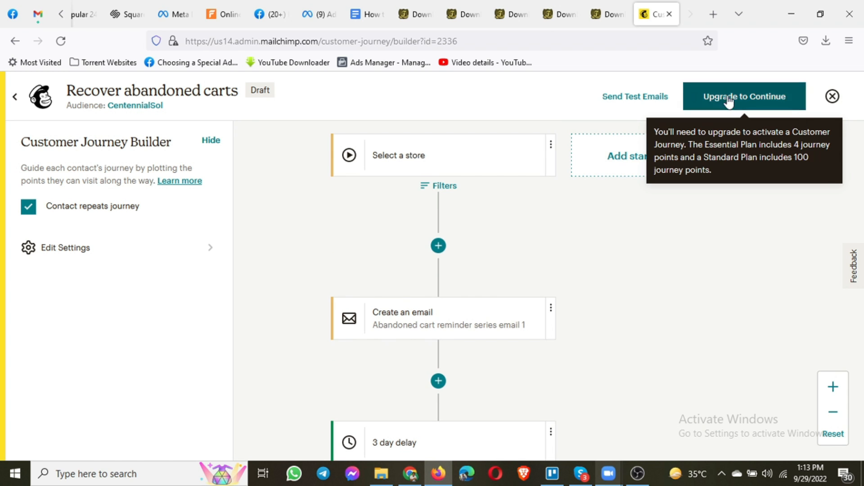
{"action": "left_click", "coordinate": [832, 98]}
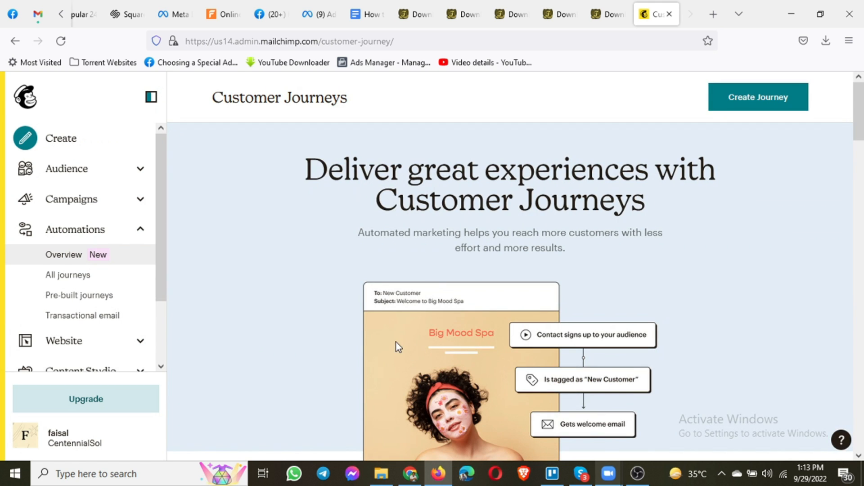
Step: Visit the All journeys and Pre-built journeys sections and open the Transactional Email page
{"action": "left_click", "coordinate": [66, 283]}
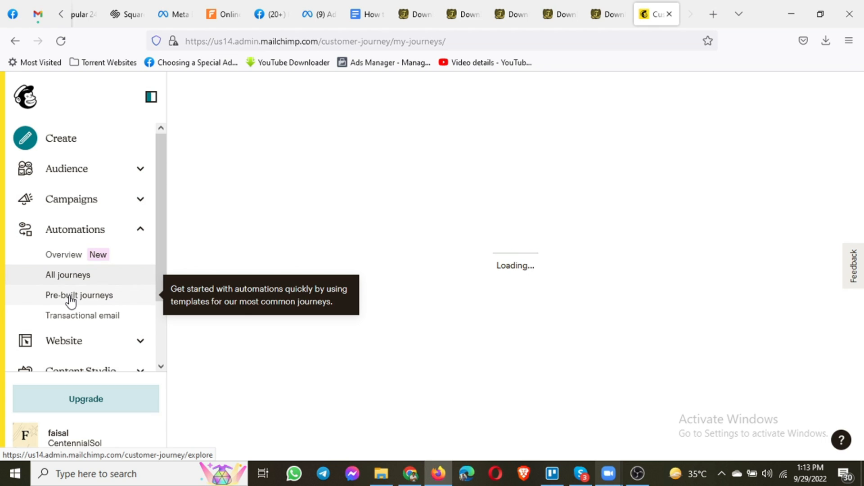
{"action": "left_click", "coordinate": [70, 297]}
{"action": "left_click", "coordinate": [78, 317]}
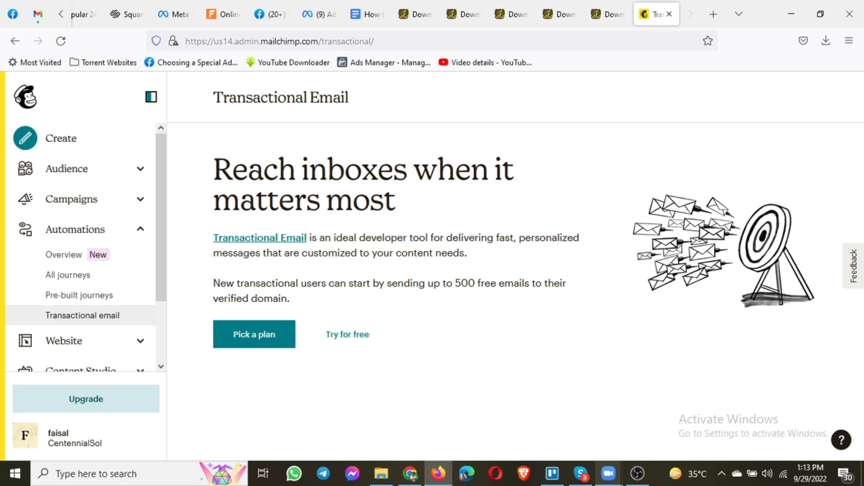
{"action": "key", "text": "alt+Tab"}
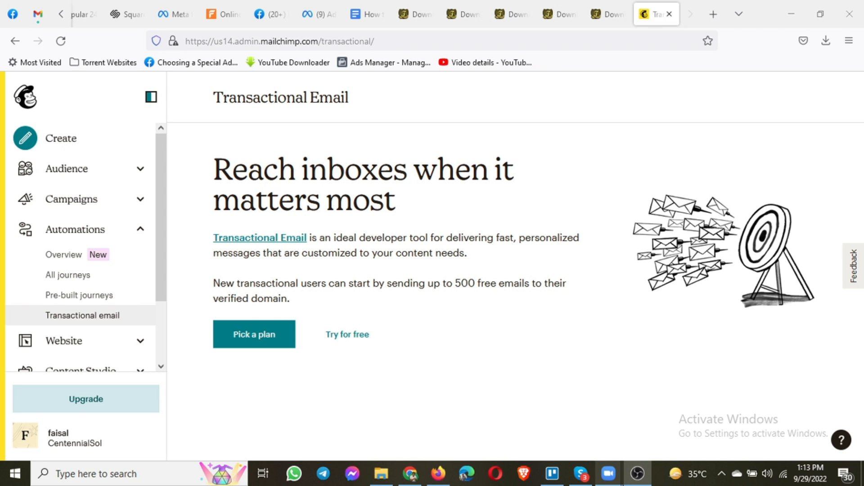